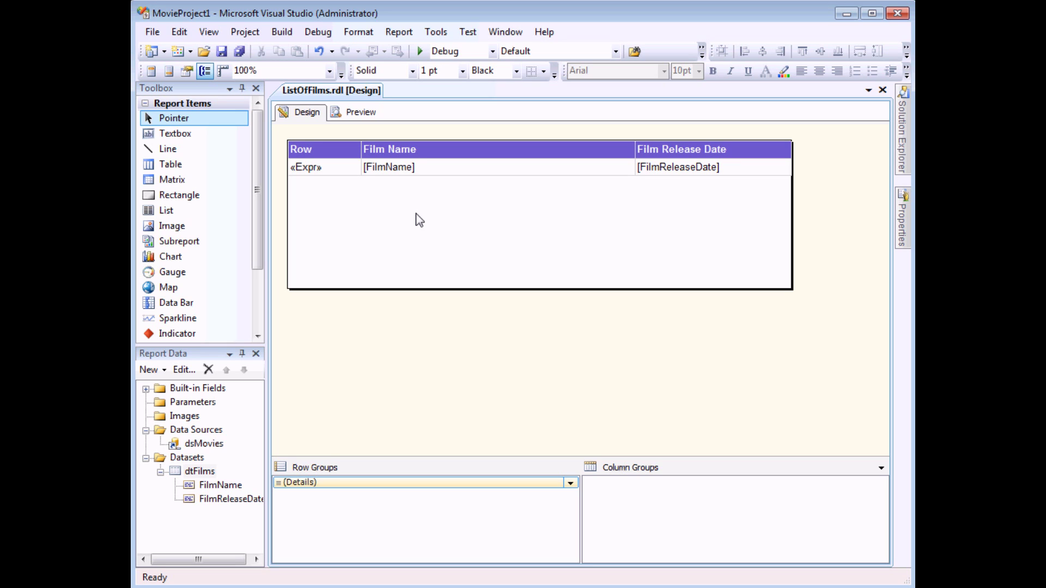
Step: Inspect the table cells and confirm the Row column's expression is RowNumber(Nothing)
click(446, 172)
click(742, 170)
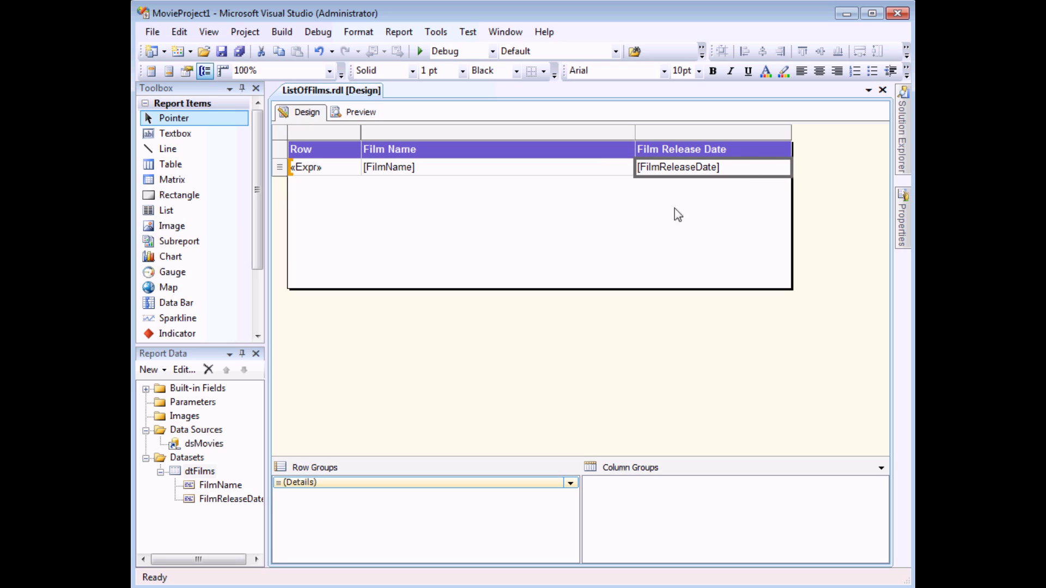
click(337, 178)
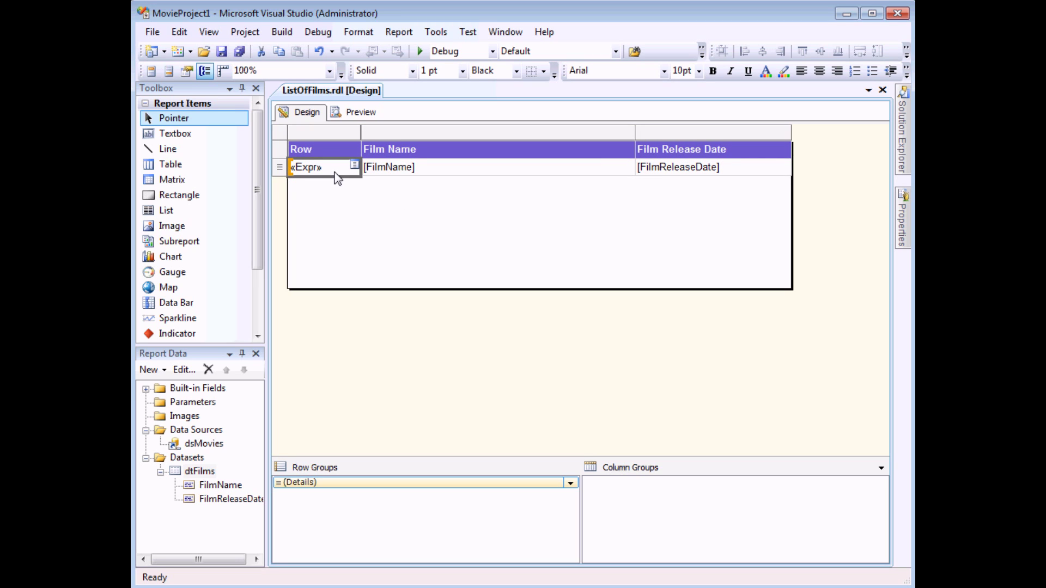
right_click(338, 178)
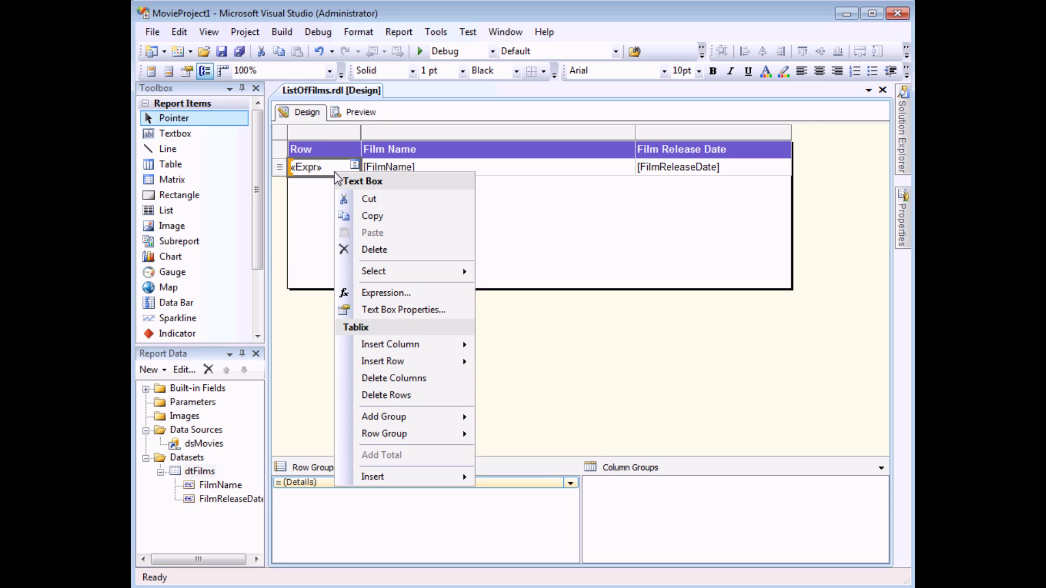
click(357, 295)
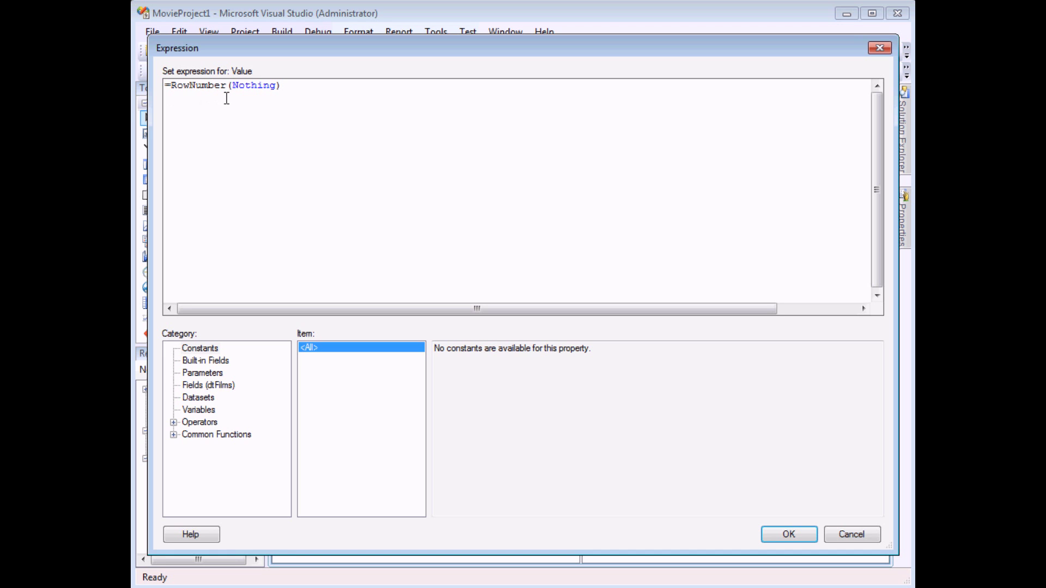
click(779, 536)
Step: Preview the film list and page through to the last page
click(360, 112)
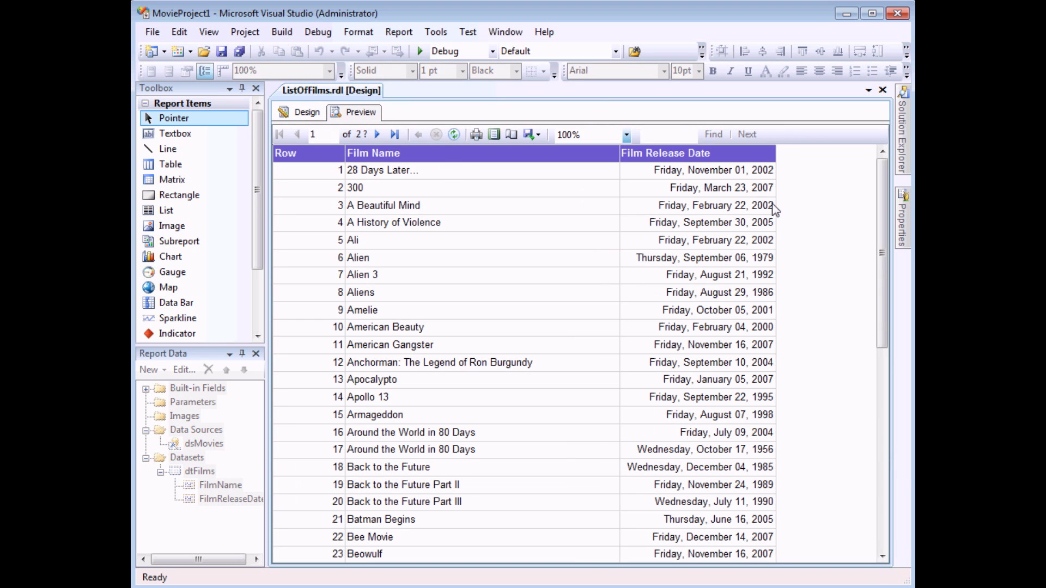
drag(882, 209, 872, 443)
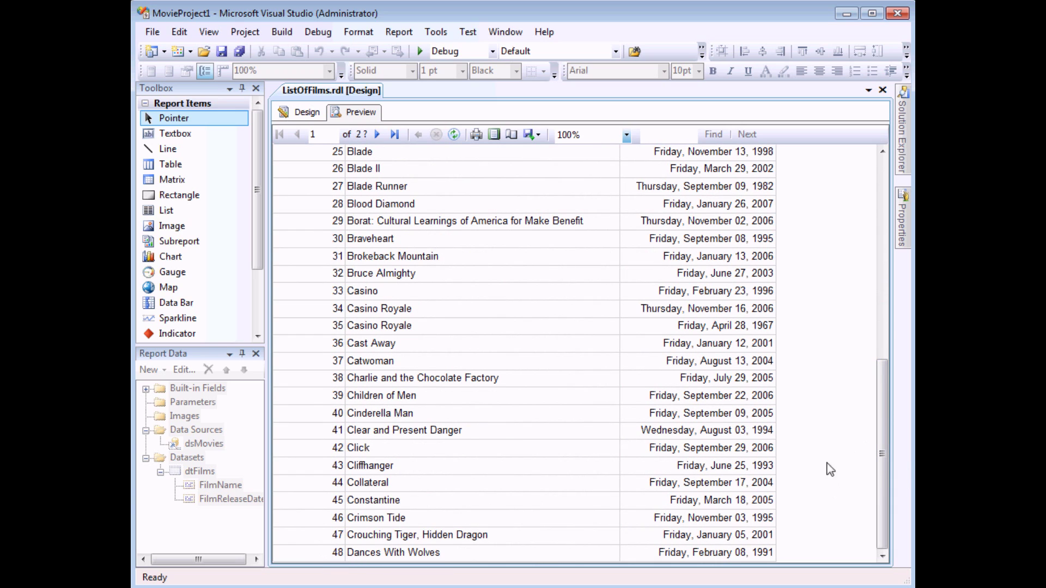
click(377, 135)
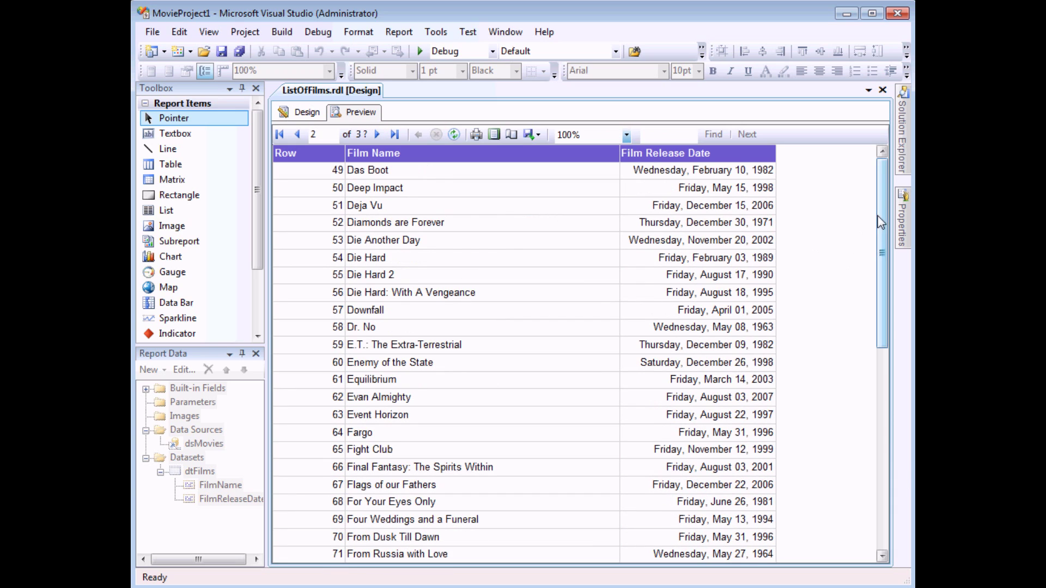
drag(882, 223, 886, 468)
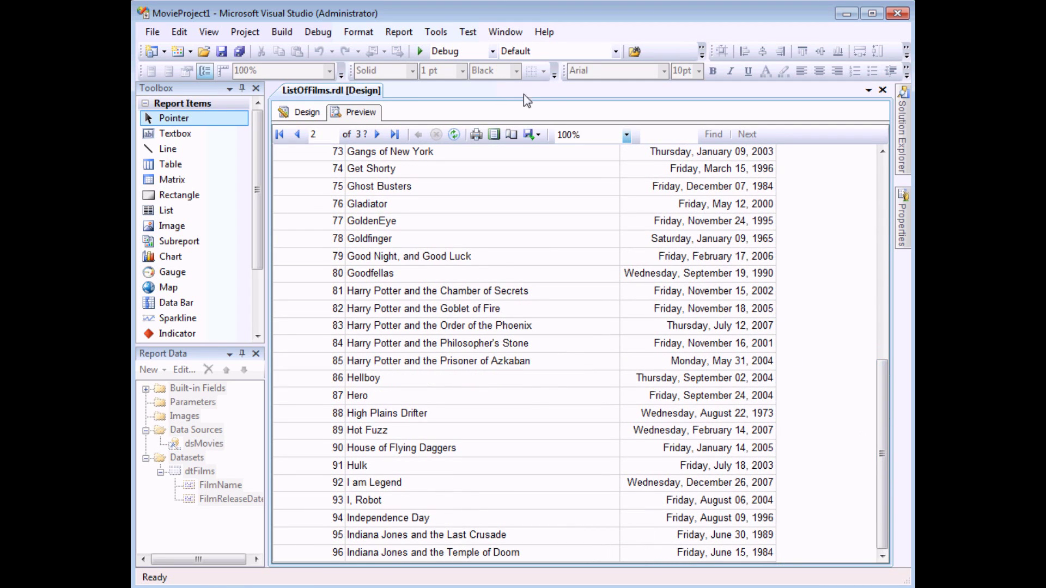
click(378, 135)
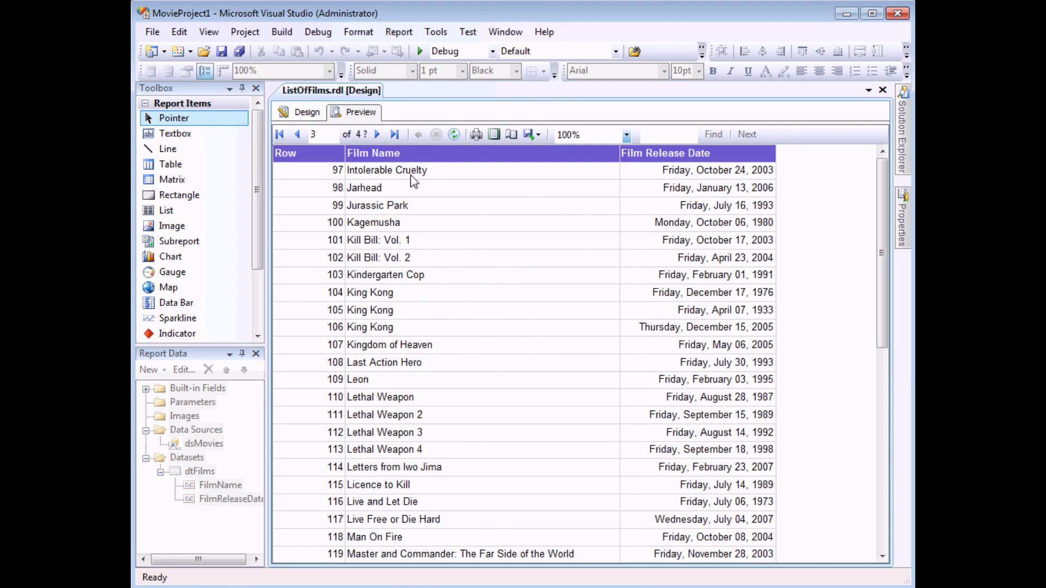
click(396, 135)
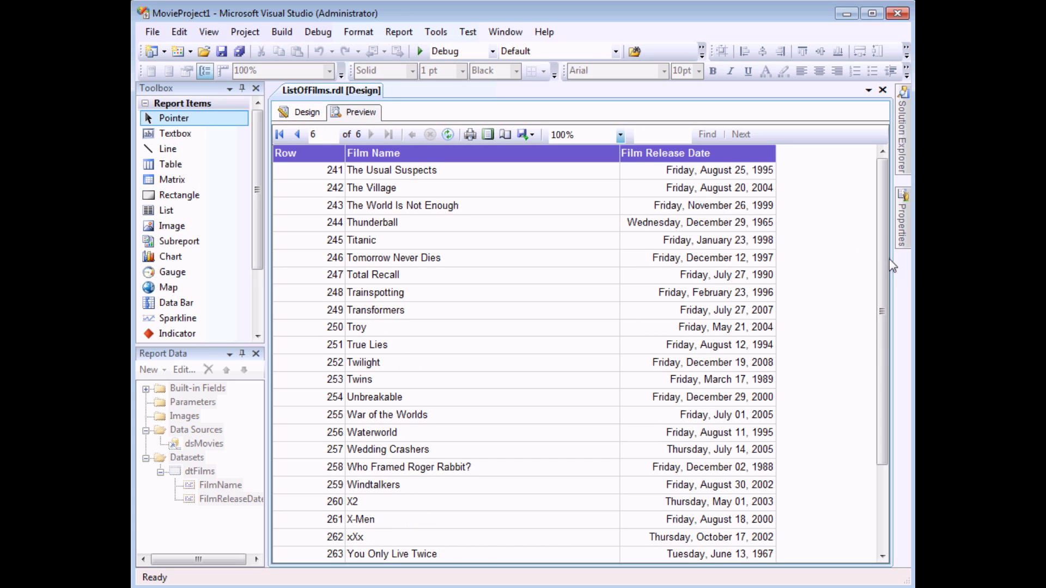
drag(883, 261, 882, 198)
Step: In Report Properties, set paper size to Custom, 21cm wide by 20cm high
click(309, 112)
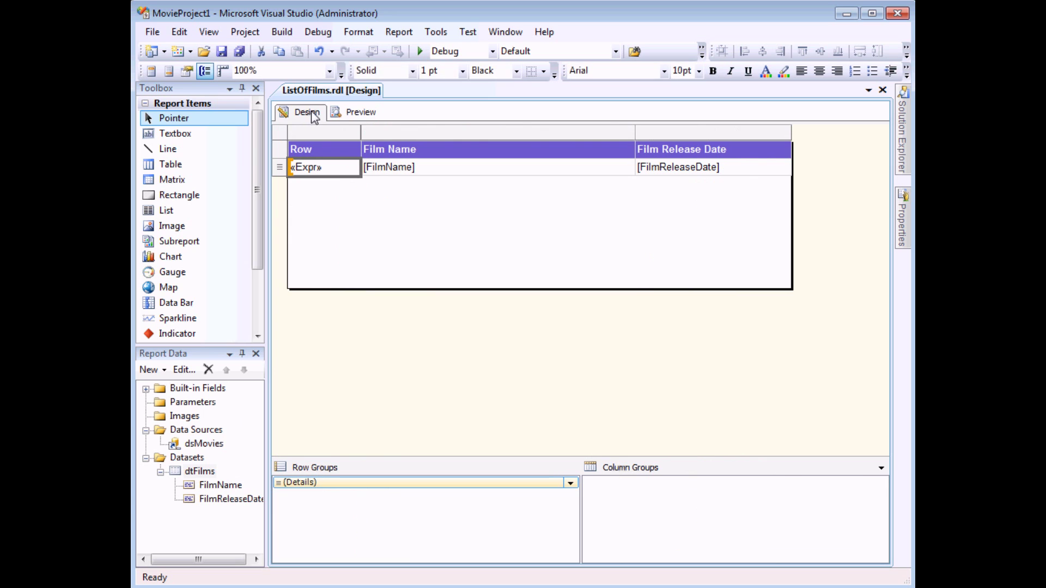
click(394, 31)
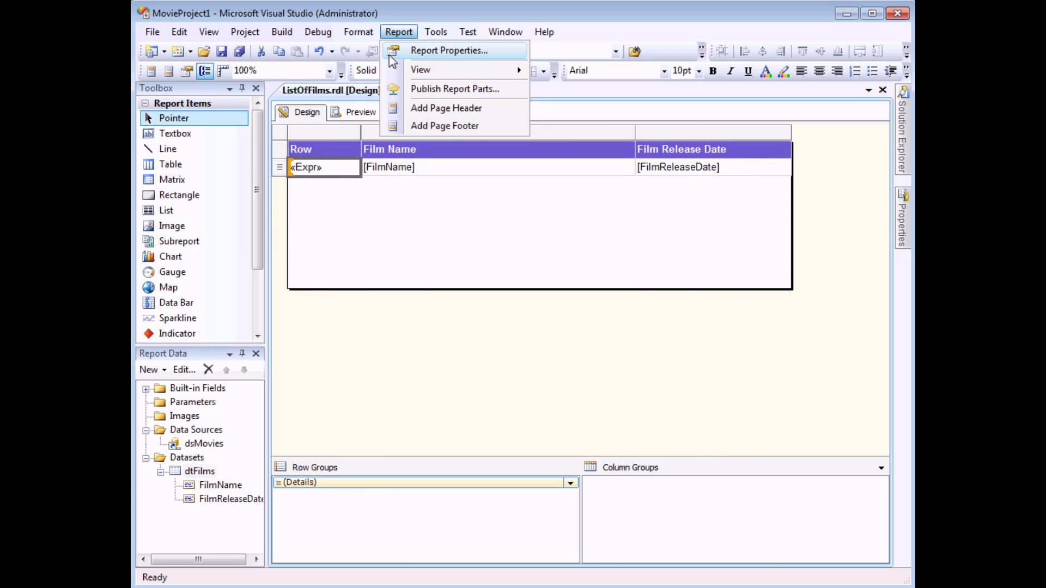
click(391, 55)
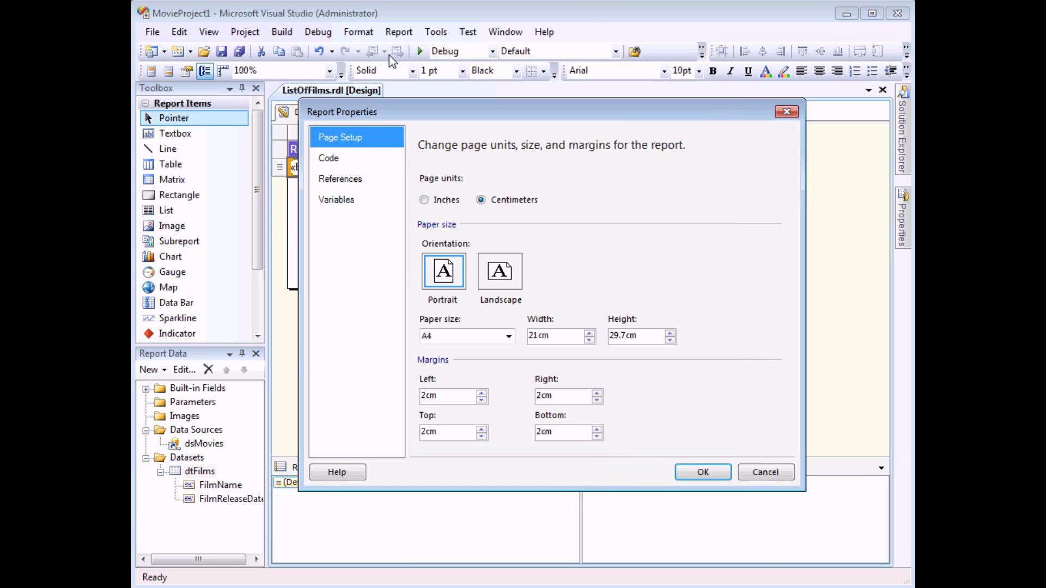
click(510, 337)
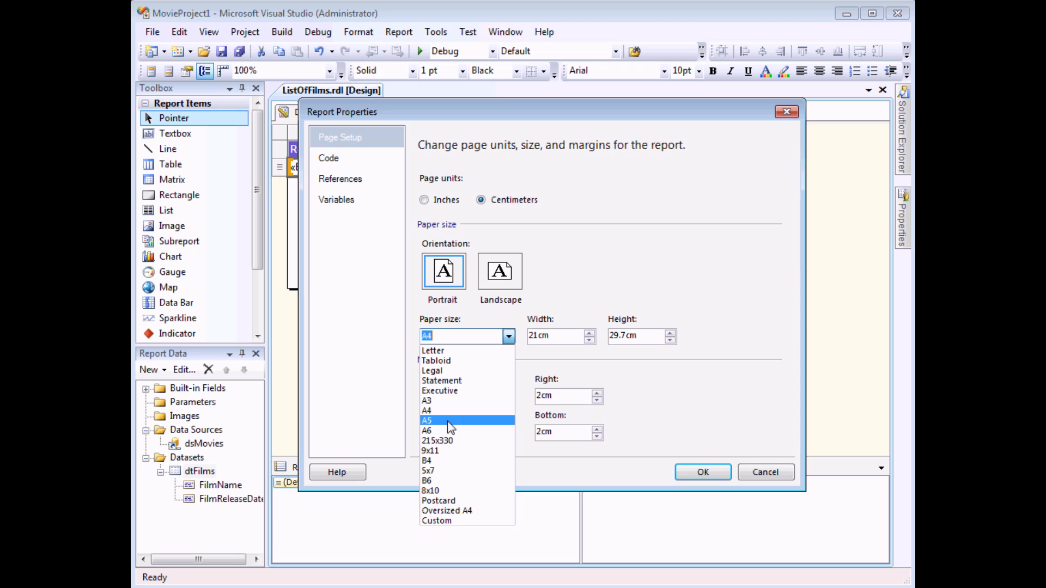
click(458, 522)
drag(642, 335, 606, 338)
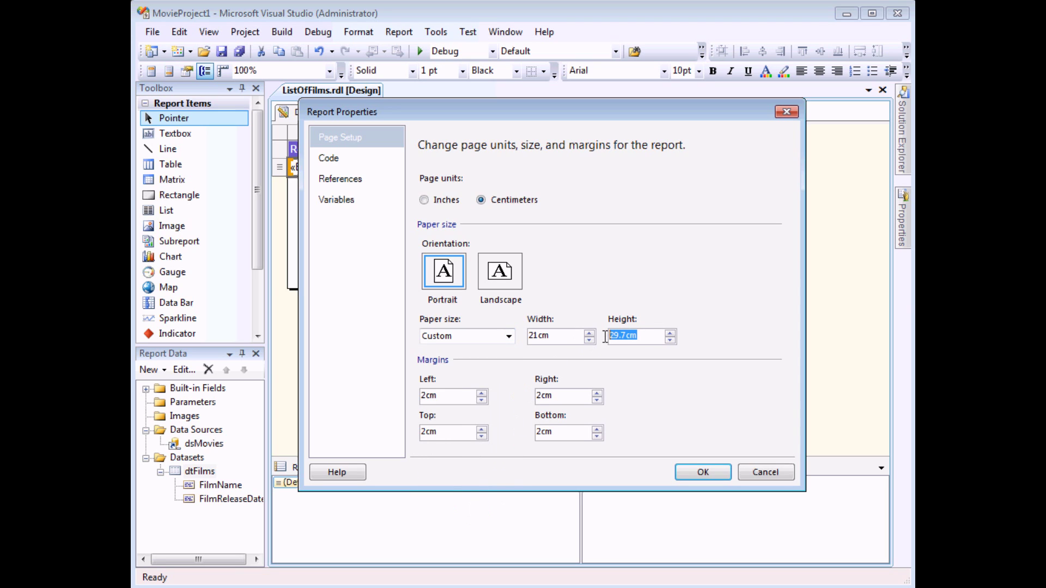
text(20)
click(700, 473)
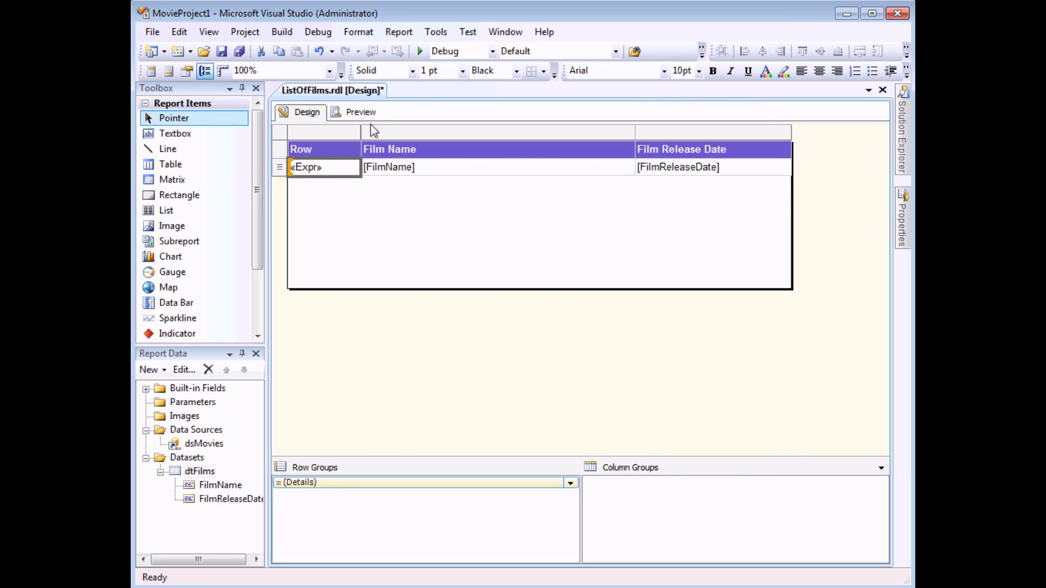
click(361, 112)
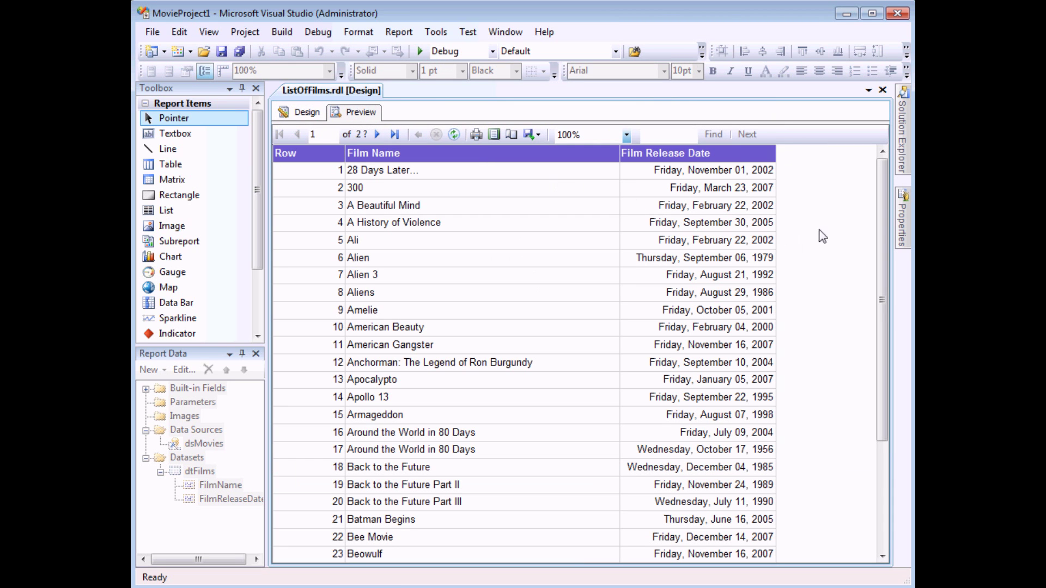
drag(882, 211, 883, 347)
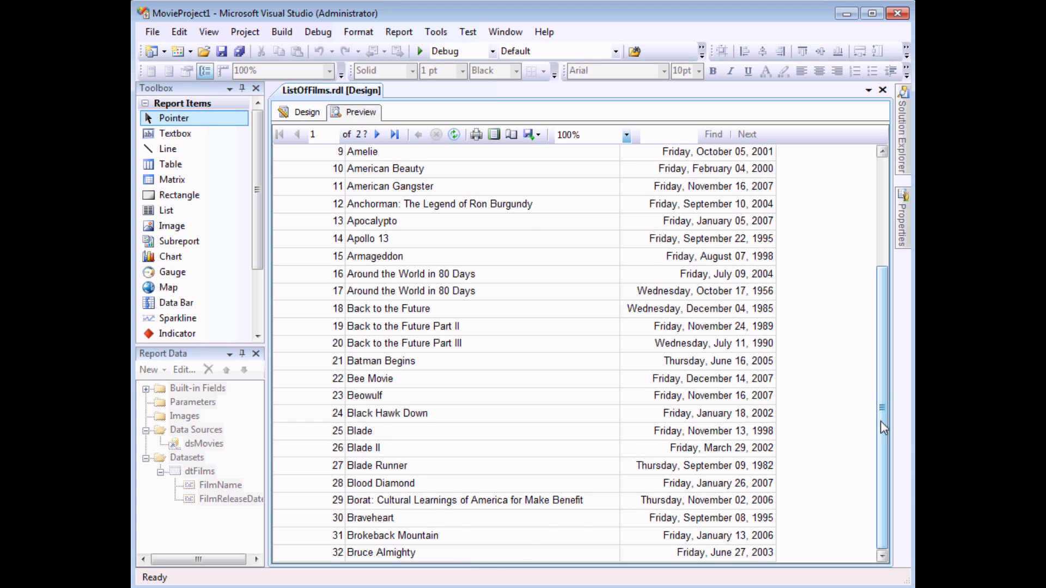
drag(883, 428, 880, 264)
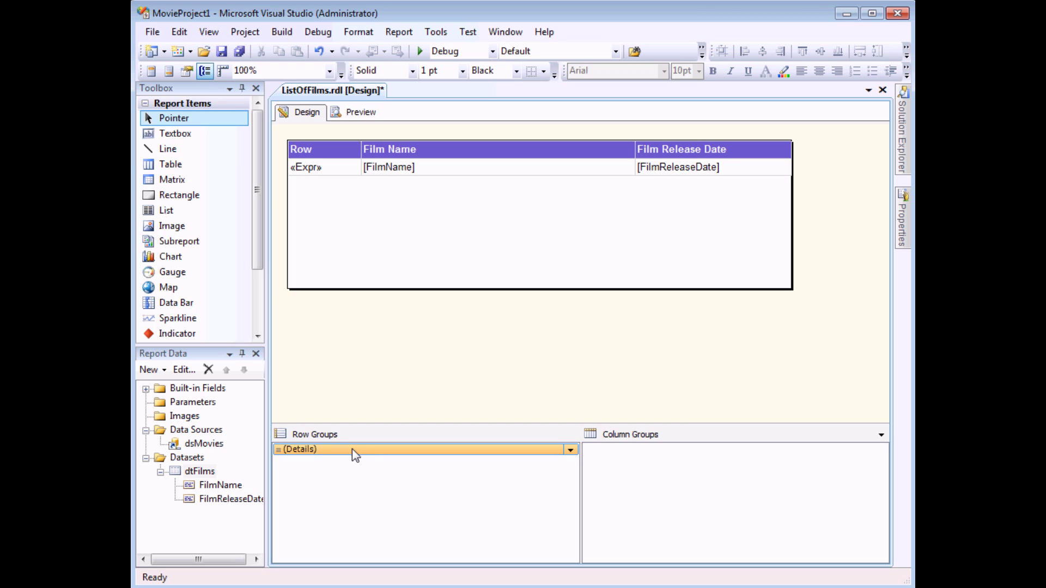
Step: Add a parent group above the (Details) rows and open the expression editor for its Group by value
right_click(352, 449)
mouse_move(370, 459)
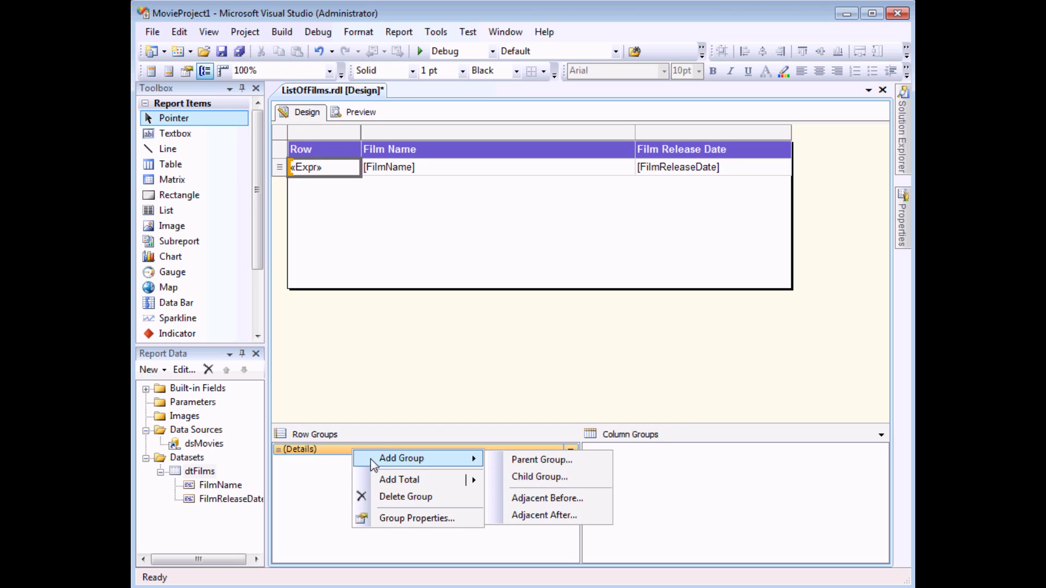
click(501, 460)
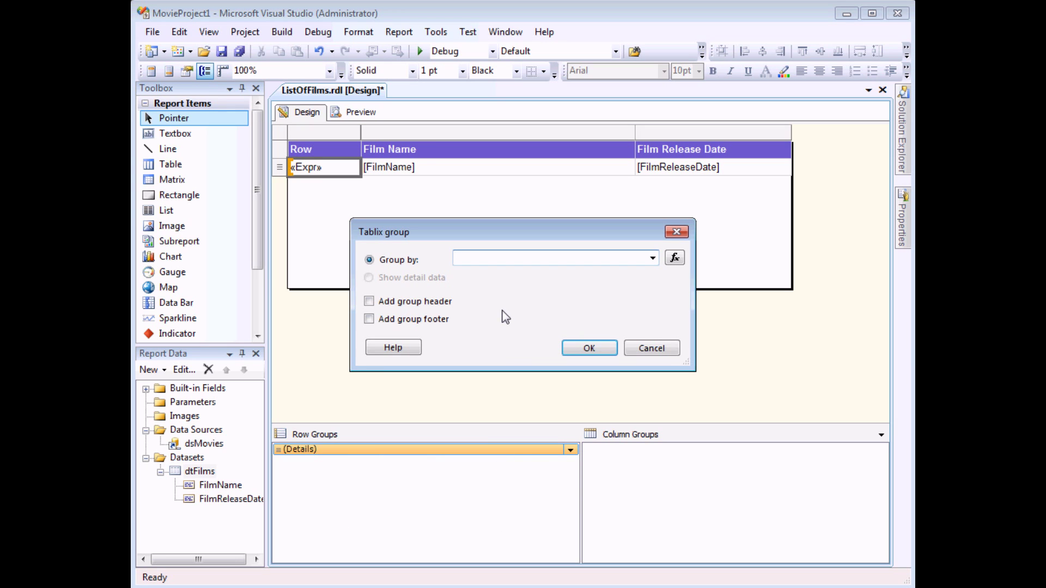
click(653, 259)
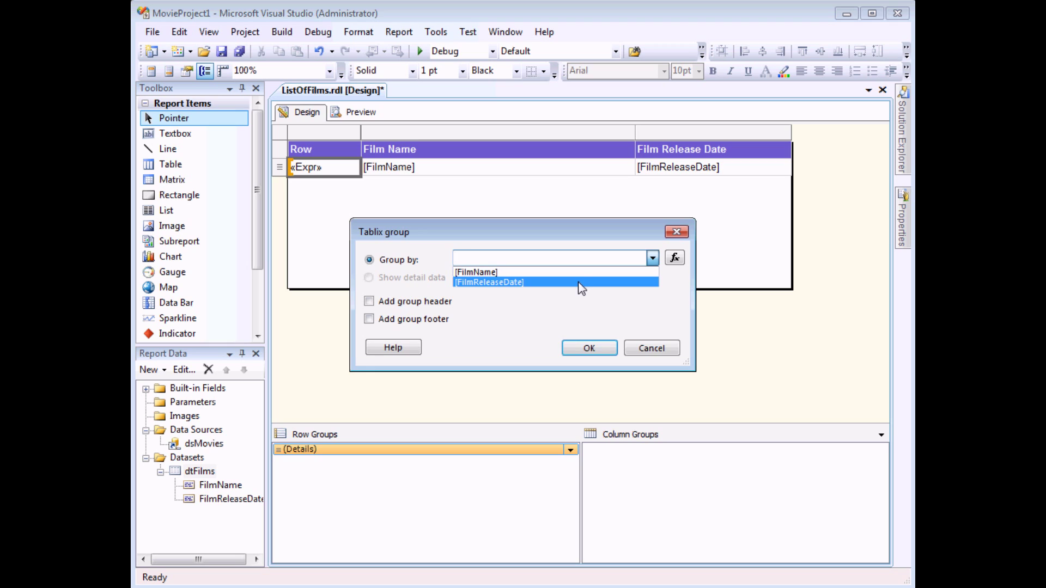
click(650, 260)
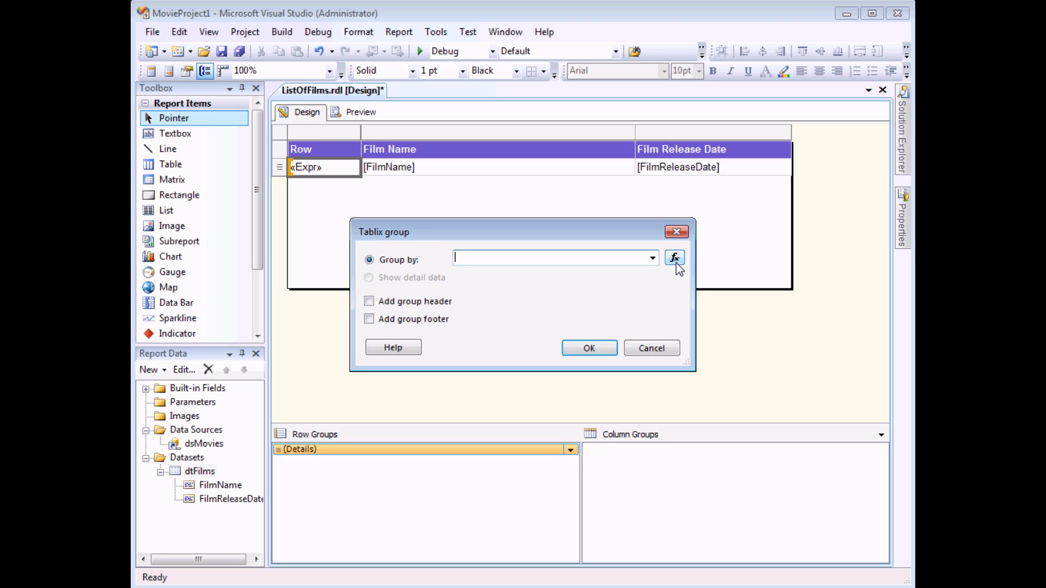
click(674, 263)
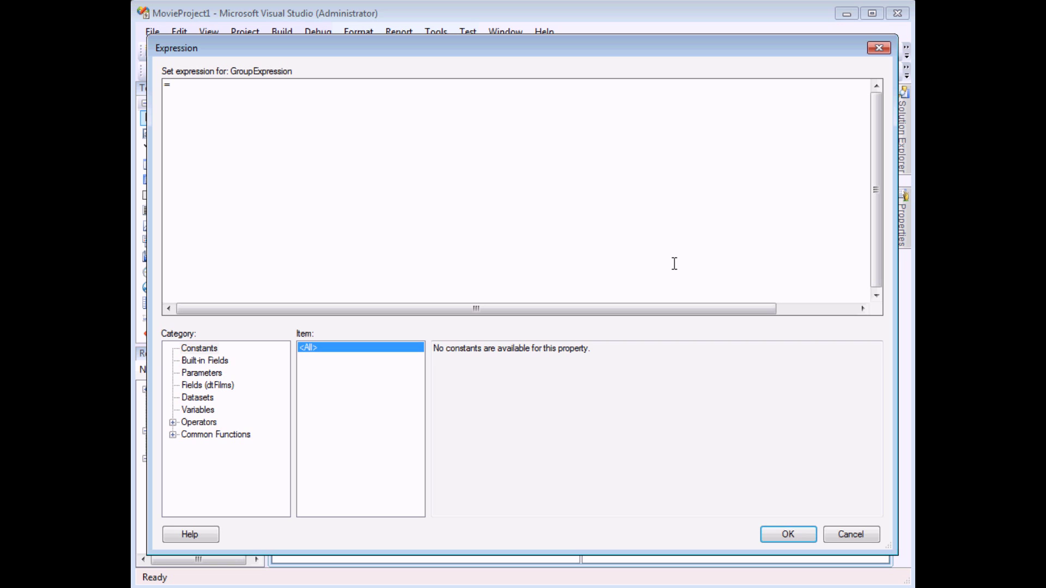
Step: Type =Ceiling(RowNumber(Nothing)/10) as the group expression, correcting the misspelled Ceiling
text(Row)
text(Number (Nothing))
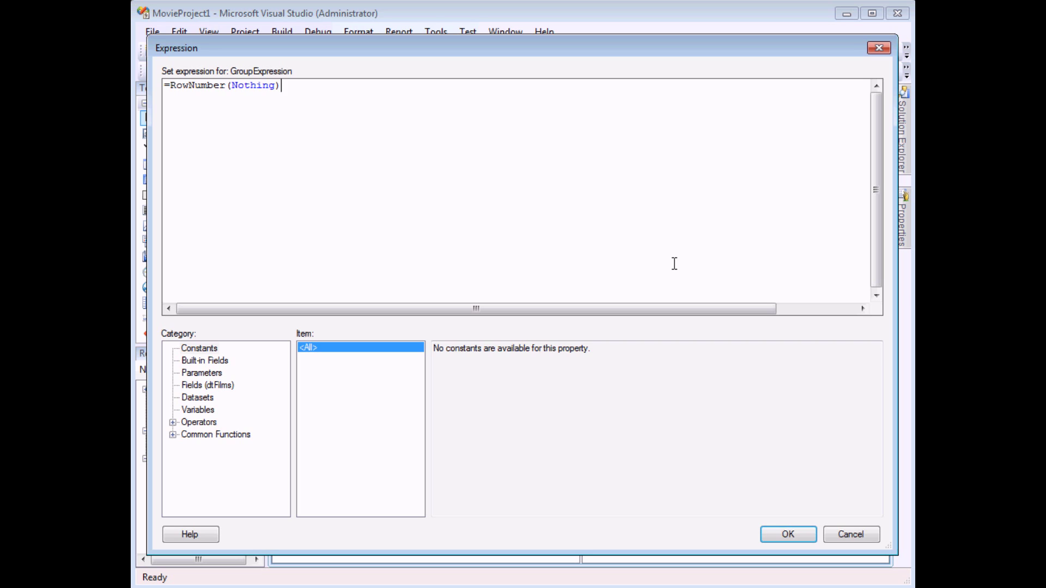
text(/)
text(10)
text(CElinin)
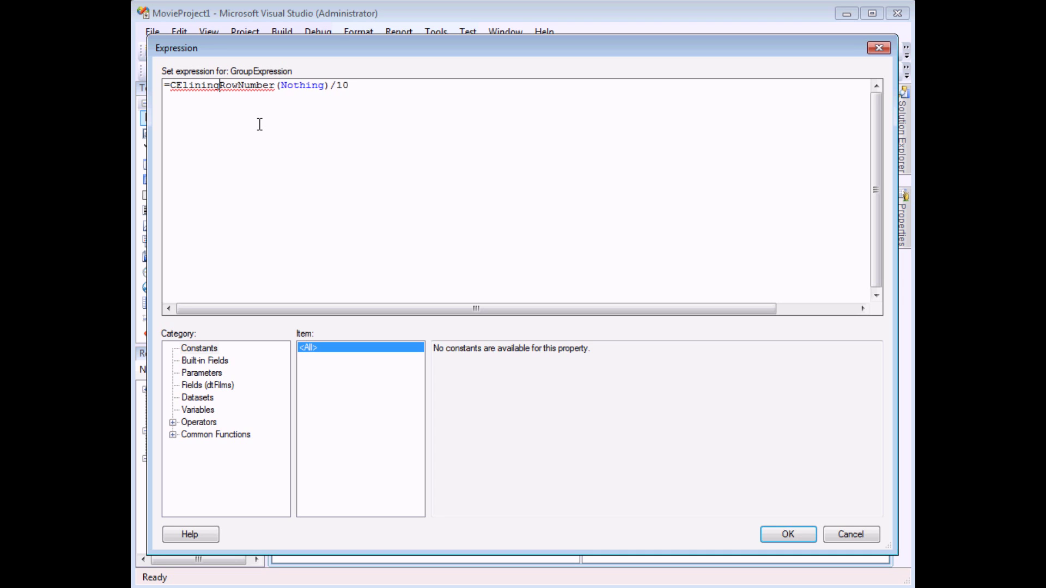
key(BackSpace)
key(BackSpace)
key(BackSpace)
key(BackSpace)
key(BackSpace)
key(BackSpace)
key(BackSpace)
text(Ceiling)
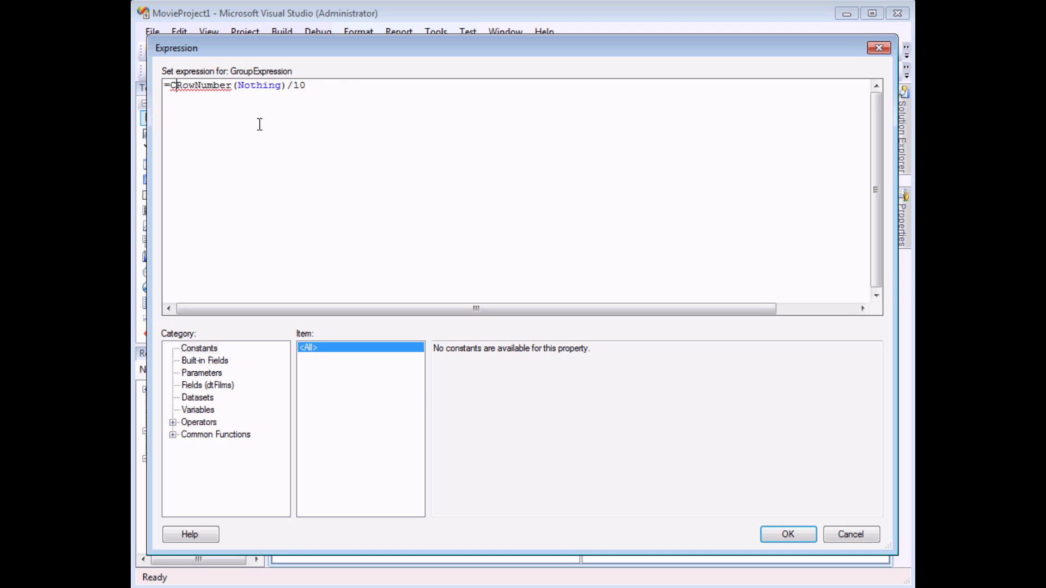
text(()
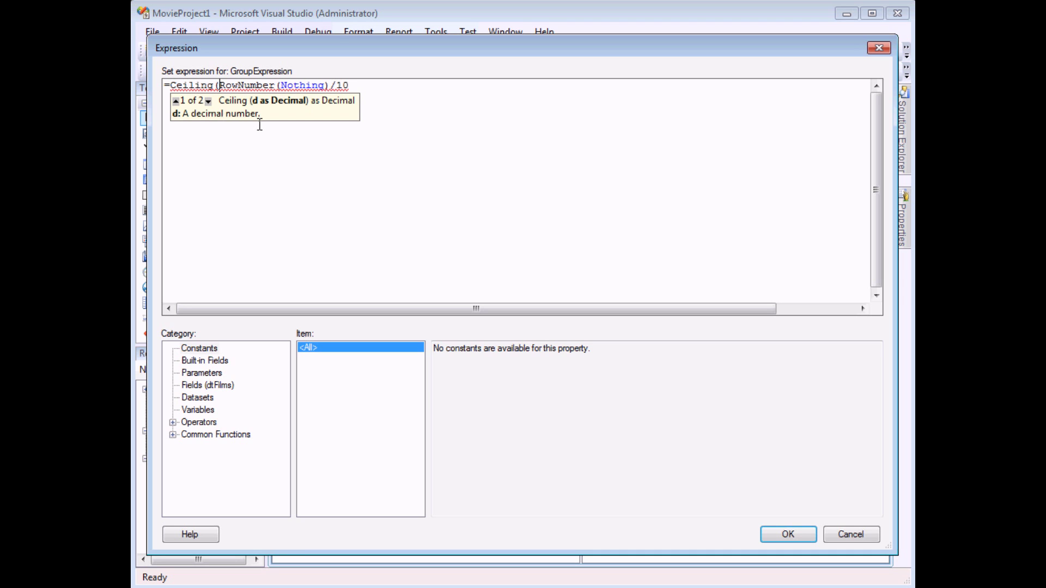
click(360, 83)
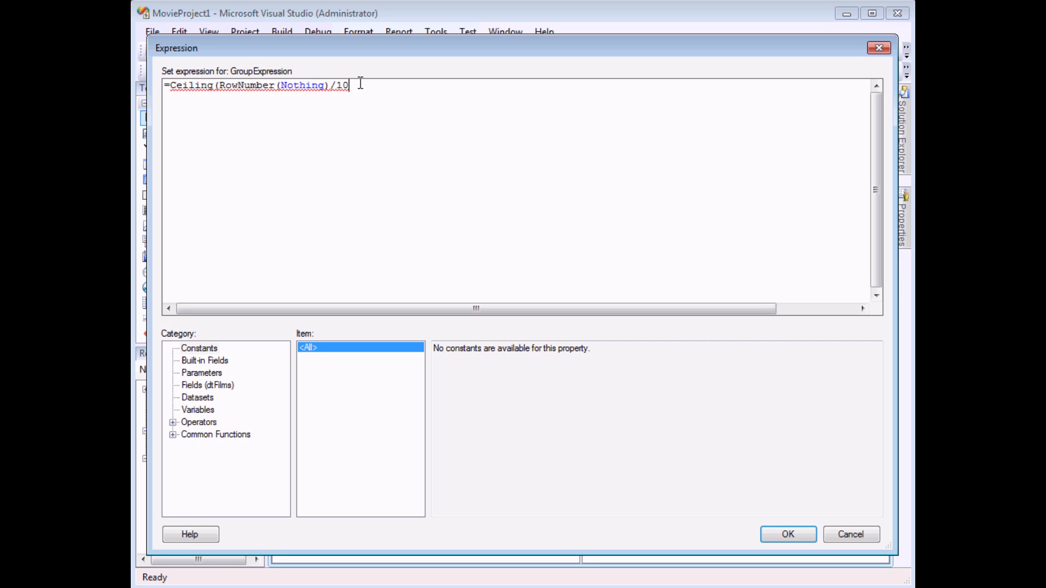
text())
drag(219, 85, 350, 89)
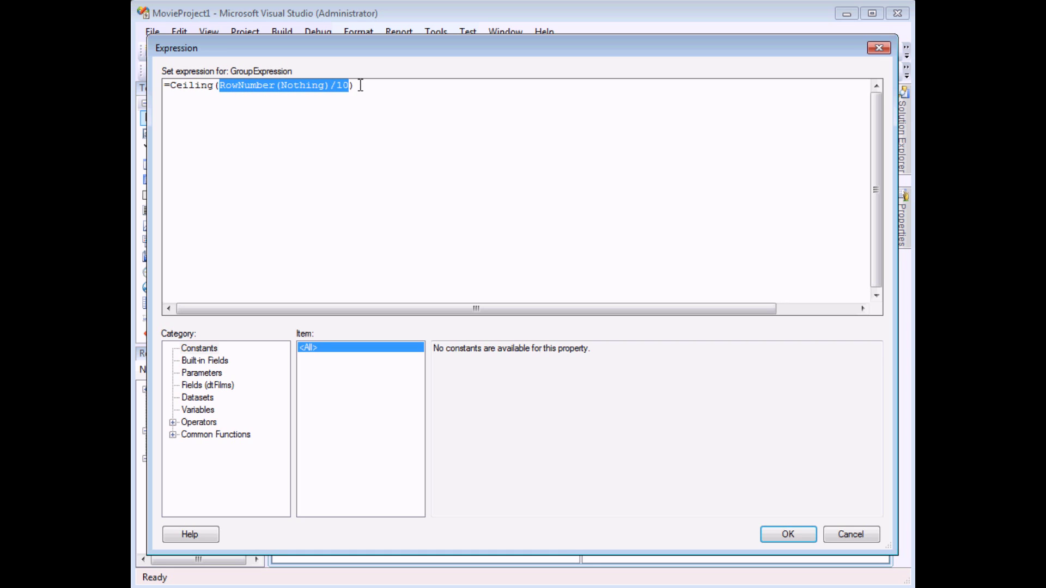
click(361, 86)
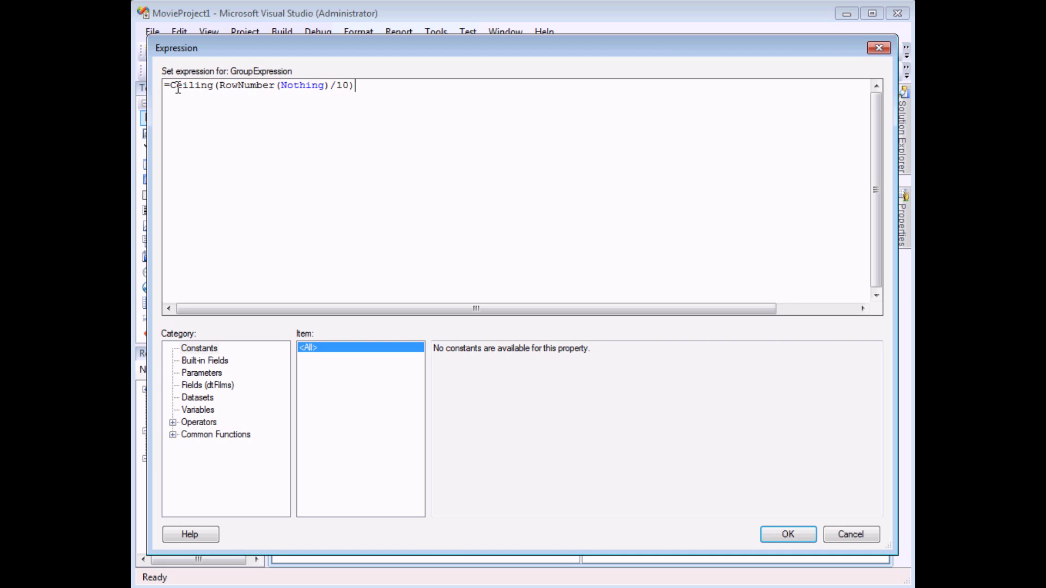
Step: Place the insertion point inside the Ceiling call to review the expression
click(216, 85)
Step: Confirm the Ceiling expression to create Group1 and preview, which hits a RowNumber sort error
click(788, 535)
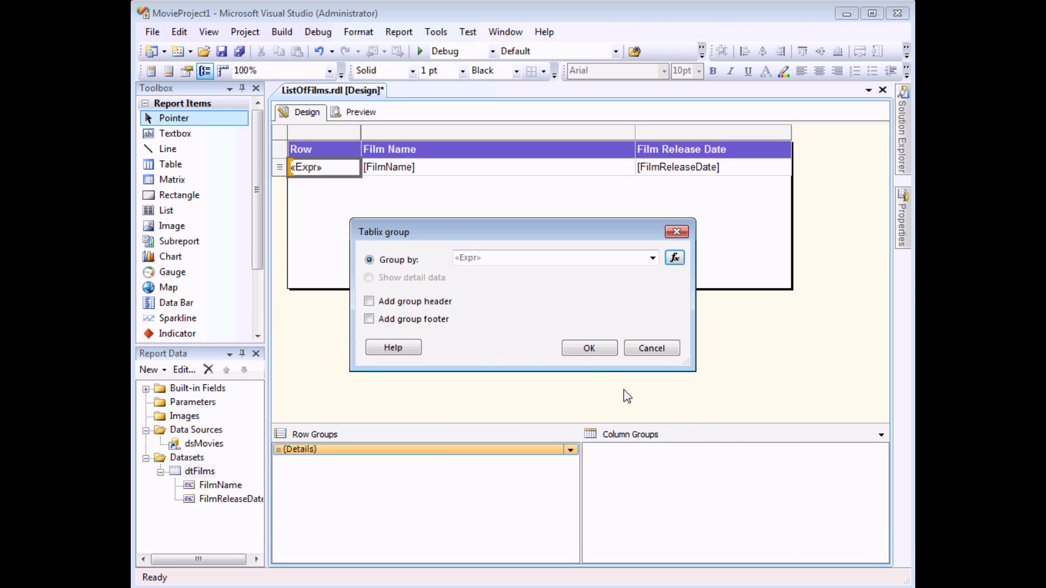
click(604, 346)
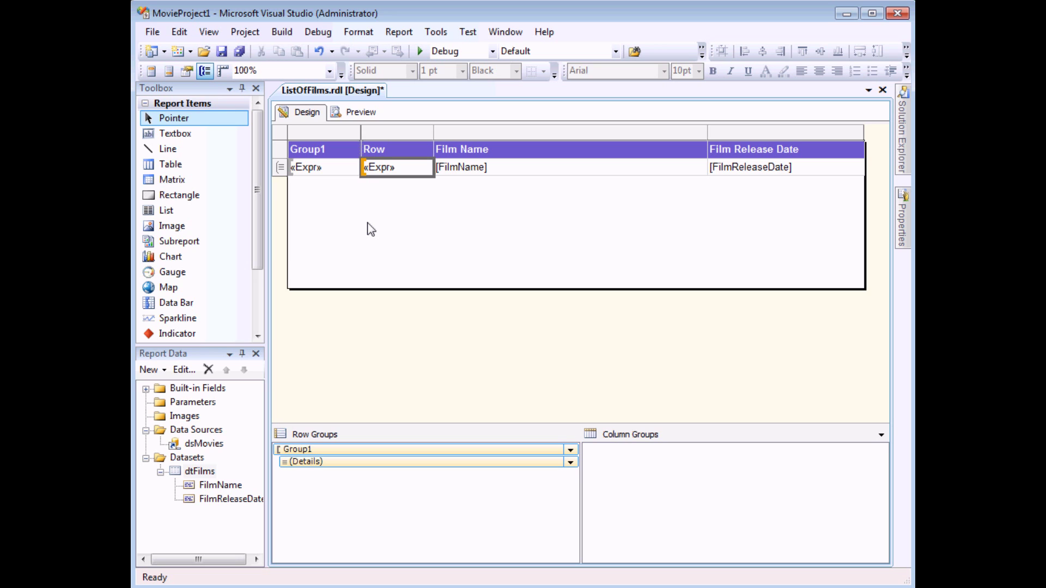
click(361, 114)
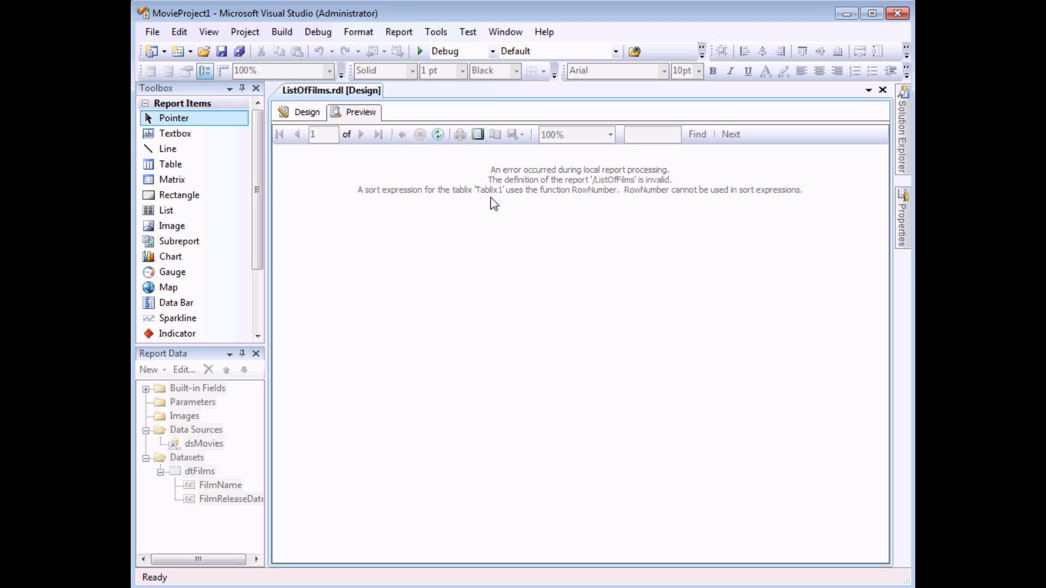
Step: Delete Group1's Sort by expression and preview films numbered in blocks of ten
click(305, 113)
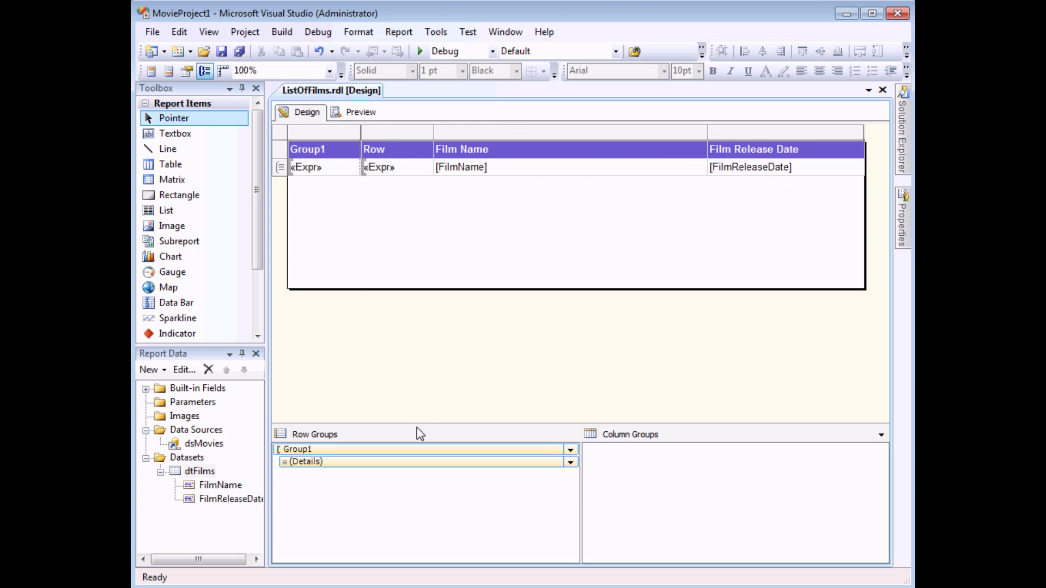
click(357, 448)
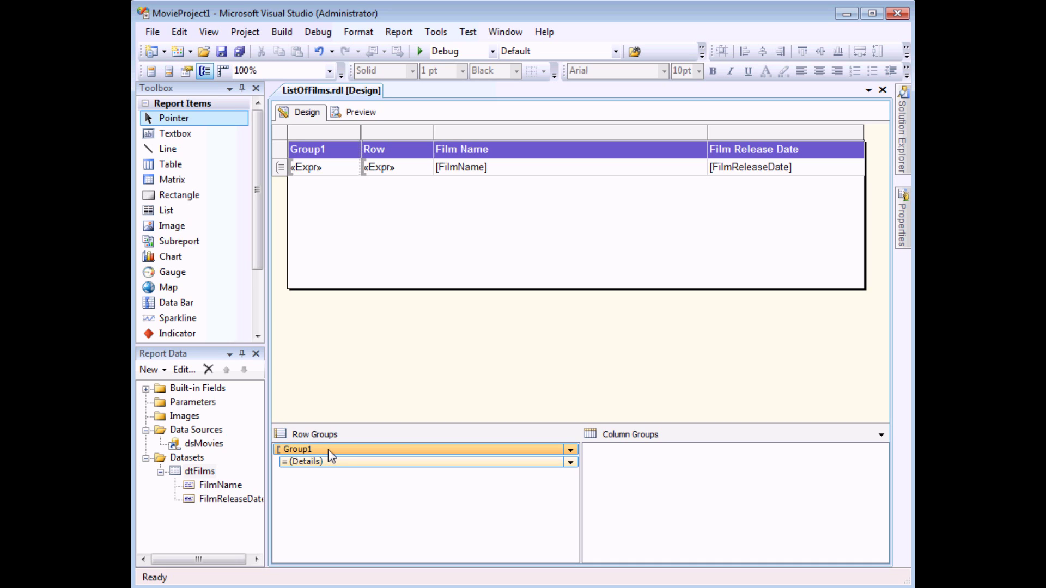
right_click(330, 452)
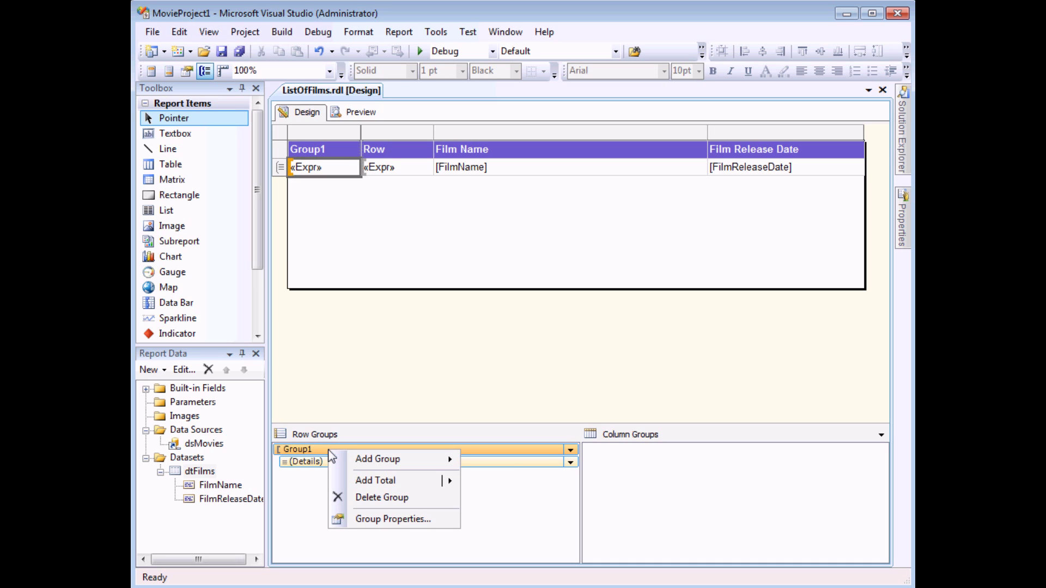
click(356, 518)
click(353, 215)
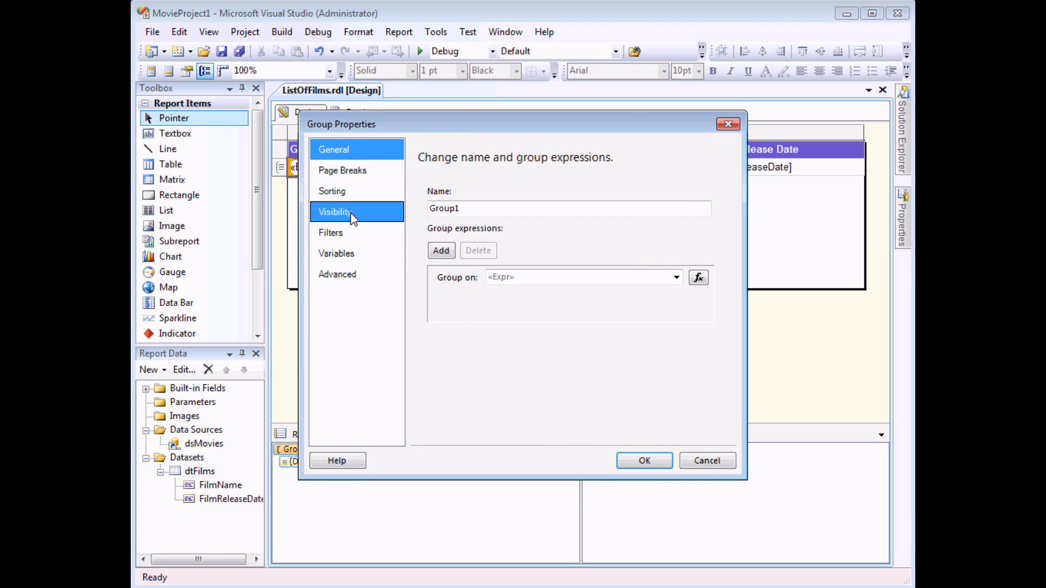
click(333, 192)
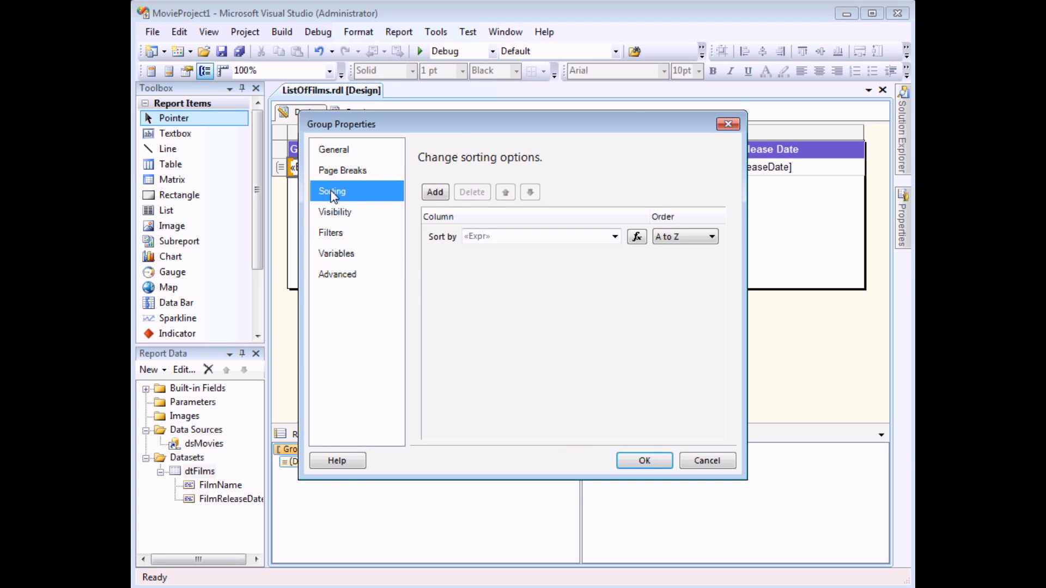
click(440, 242)
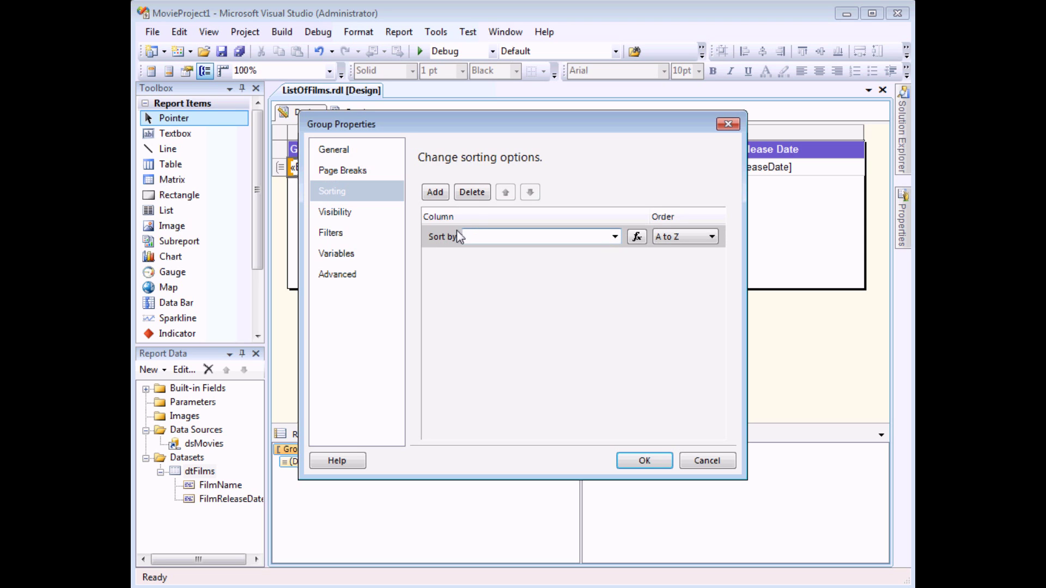
click(472, 193)
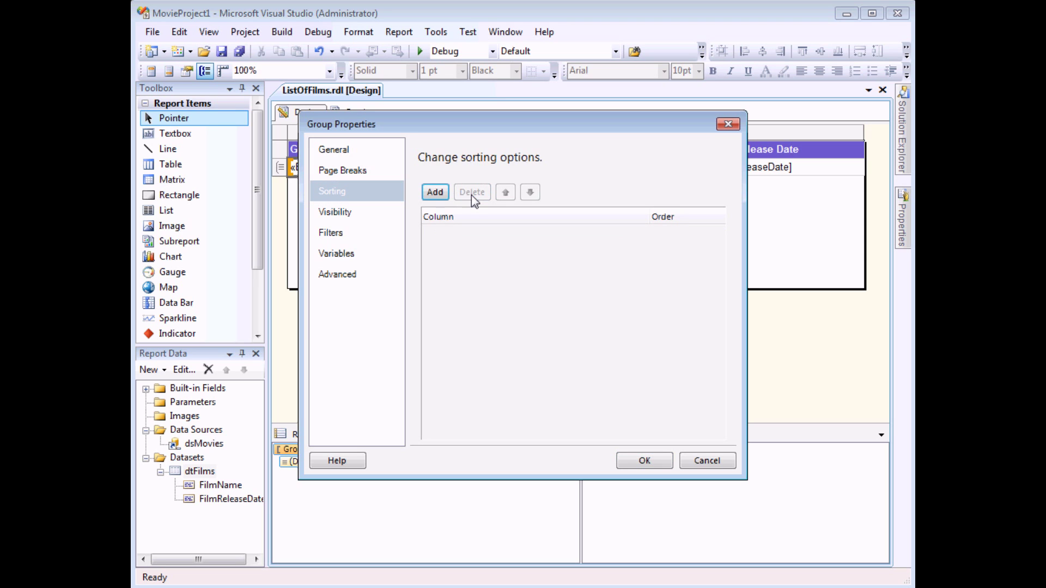
click(640, 461)
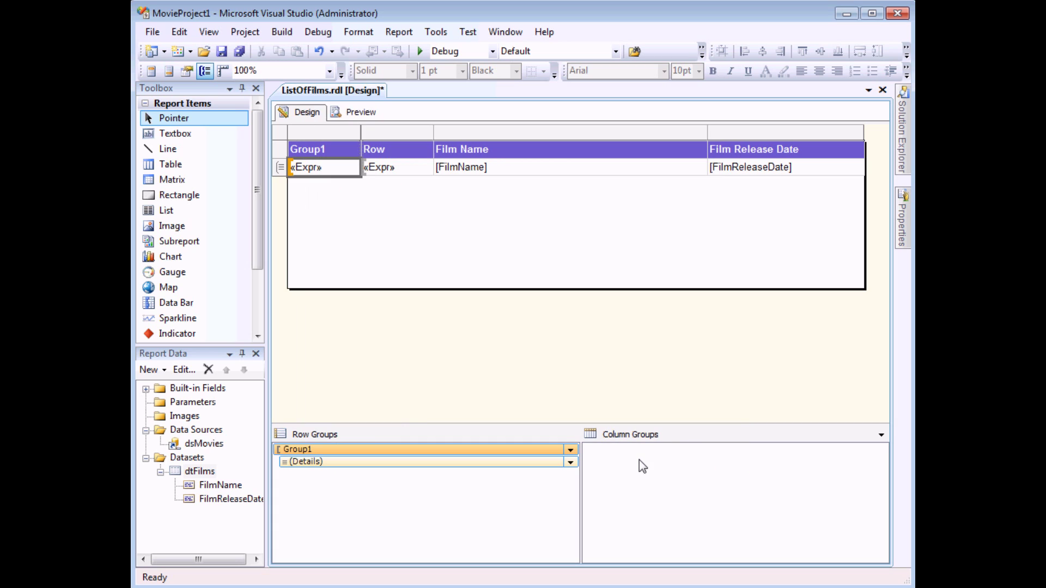
click(360, 113)
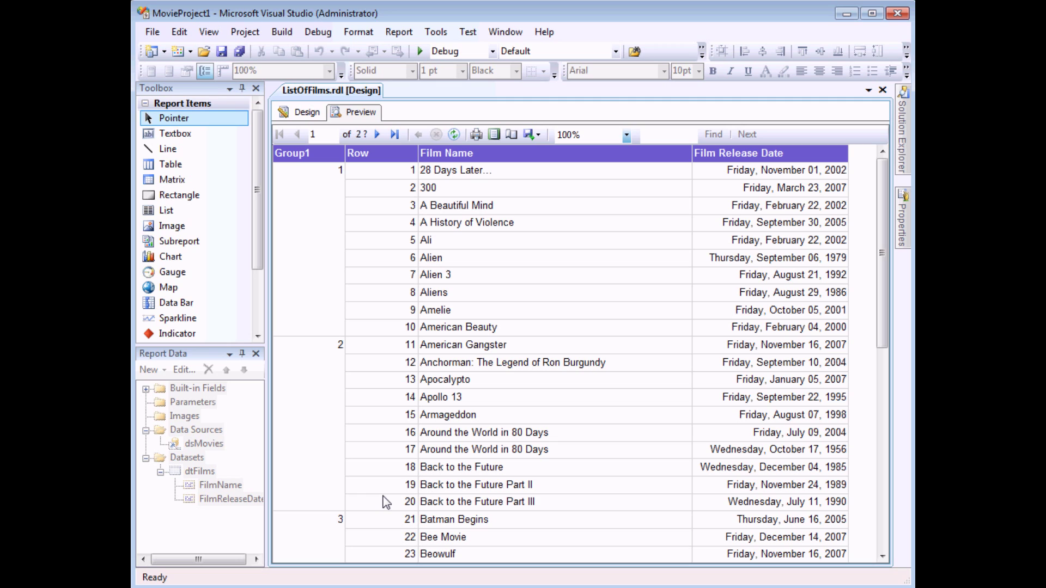
Step: Delete only the Group1 table column, keeping the Group1 row group
click(307, 112)
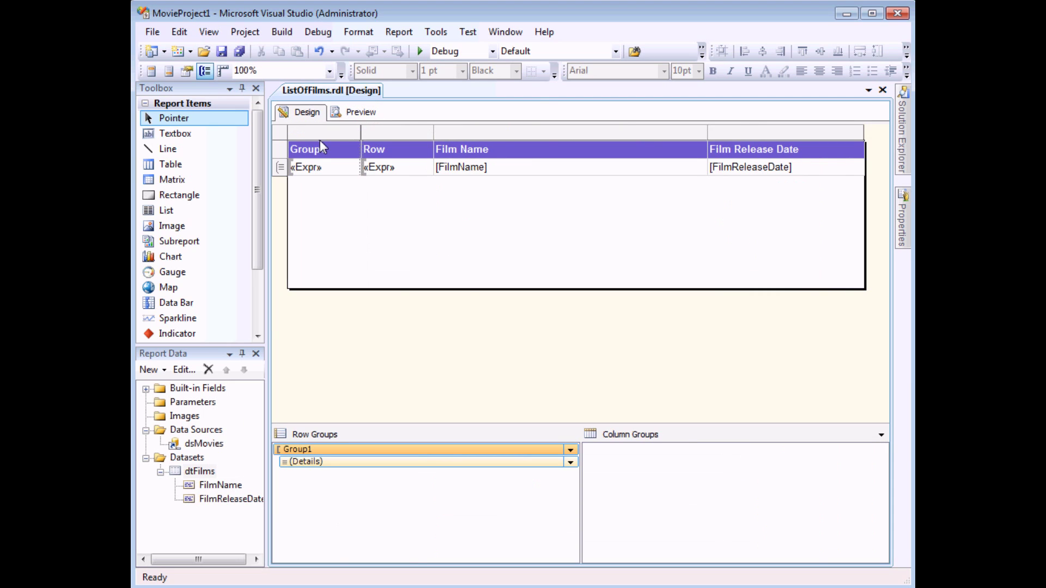
right_click(322, 133)
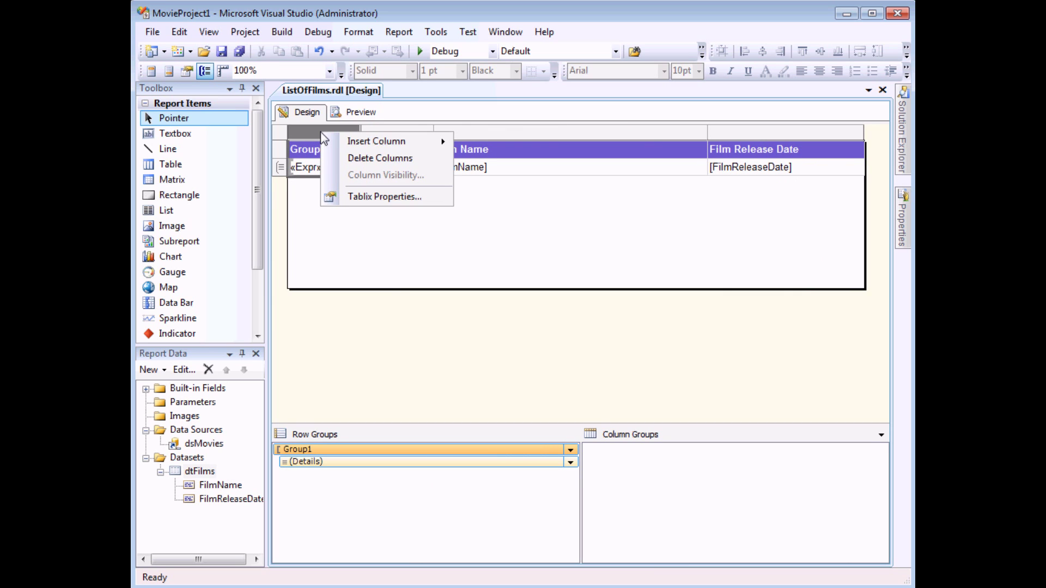
click(345, 159)
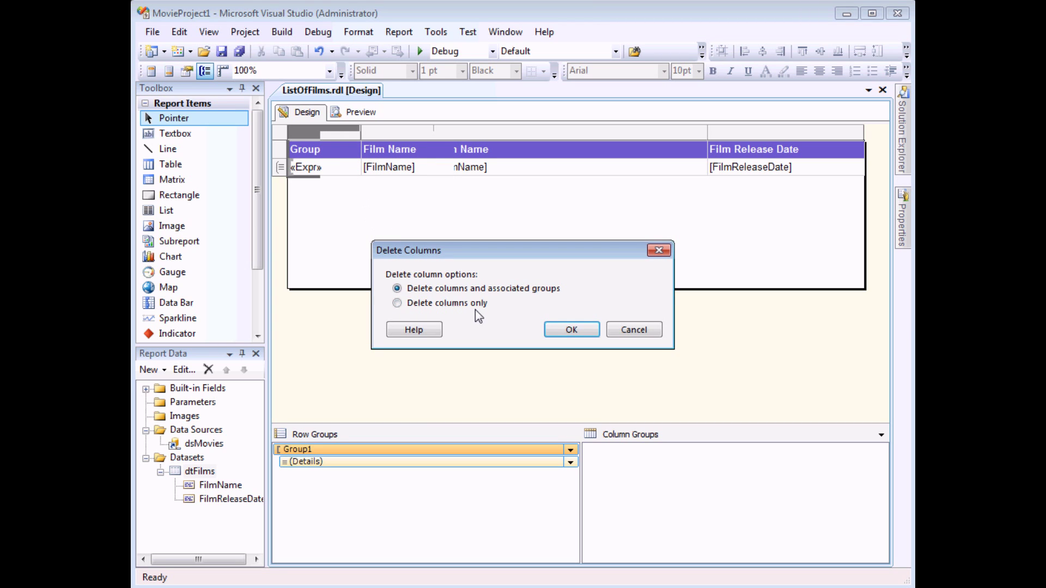
click(408, 305)
click(569, 332)
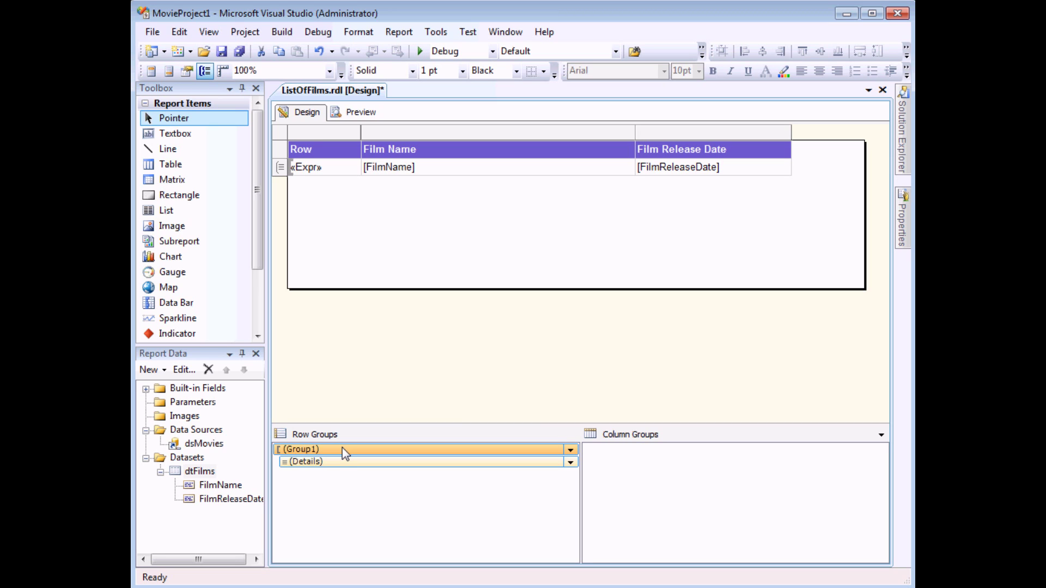
right_click(344, 452)
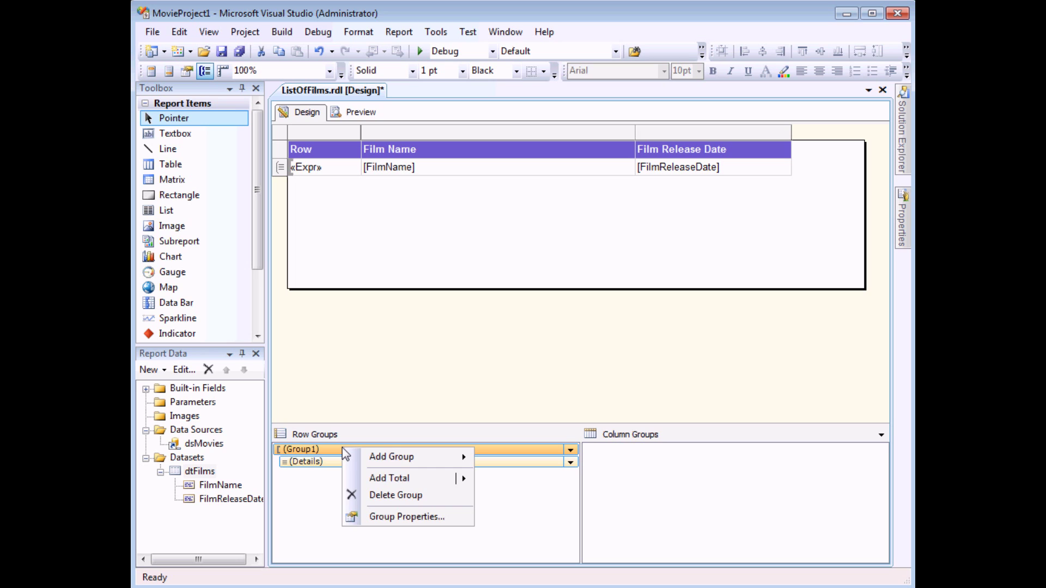
Step: Give Group1 a page break between each instance and preview films 1–10 on page 1
click(357, 516)
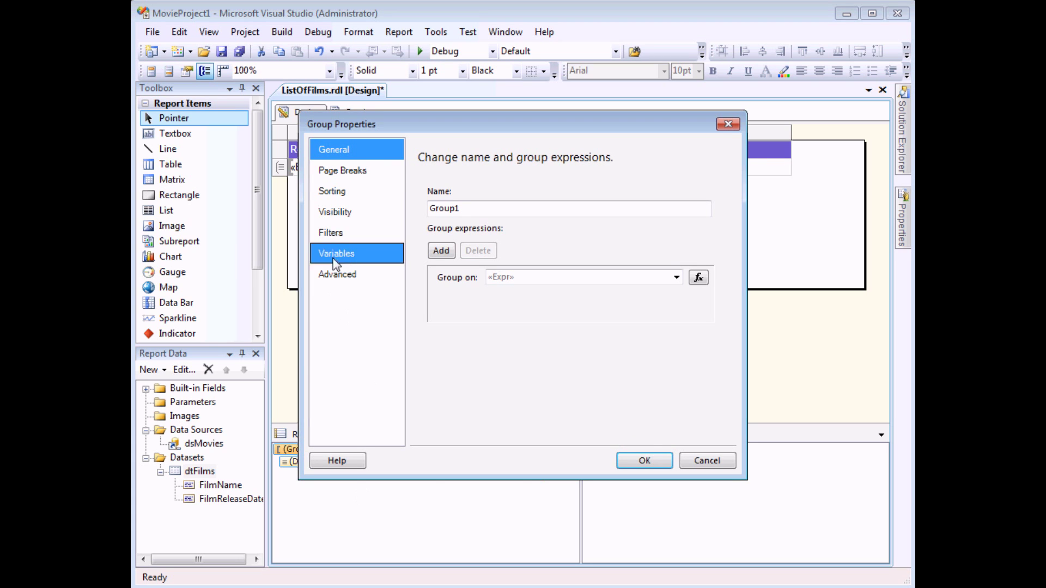
click(358, 176)
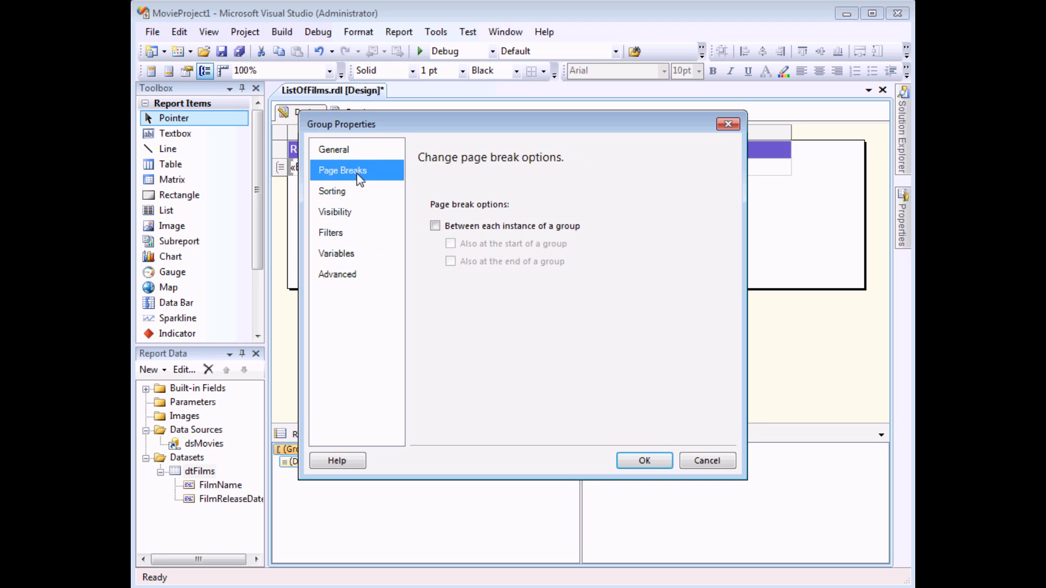
click(436, 226)
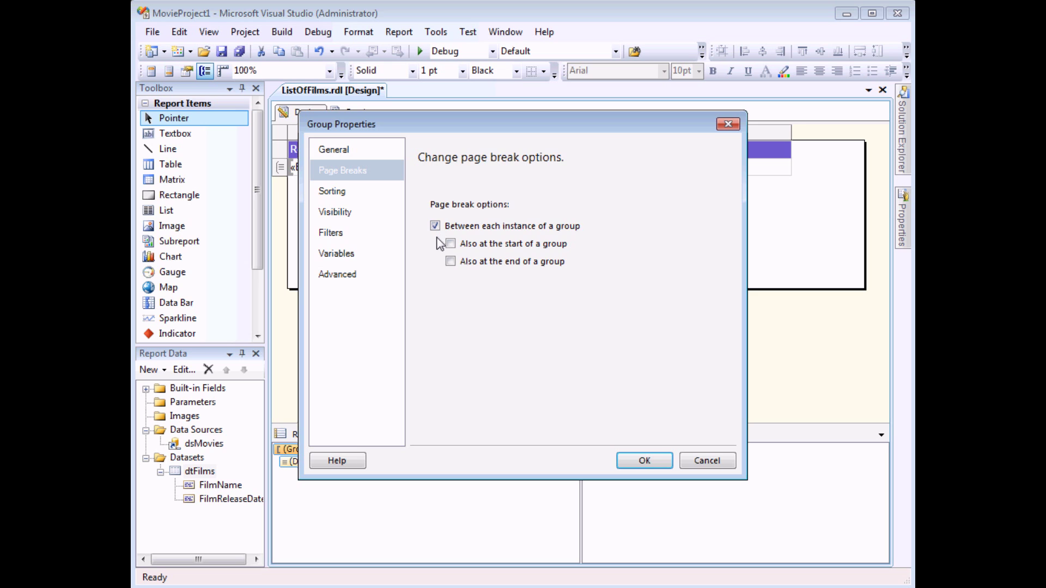
click(647, 460)
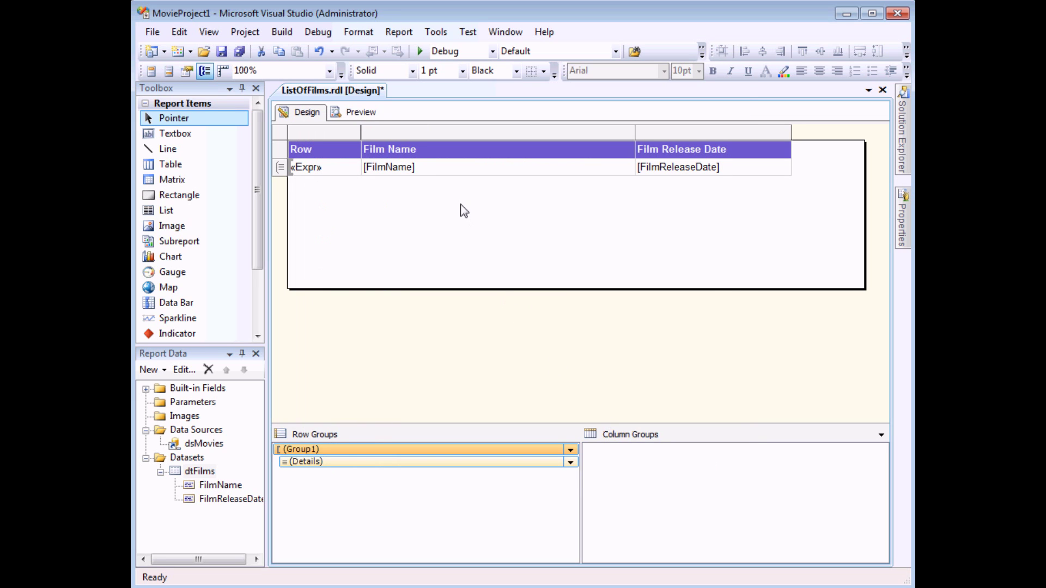
click(371, 110)
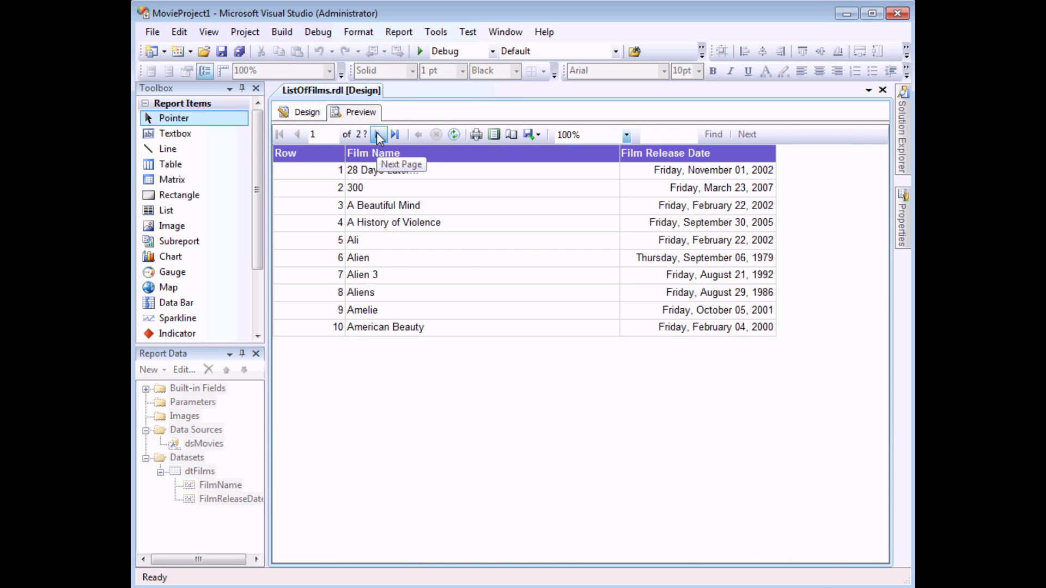
Step: Check pages 2 and 3 hold the next ten films each, then select the Parameters folder
click(378, 136)
click(378, 135)
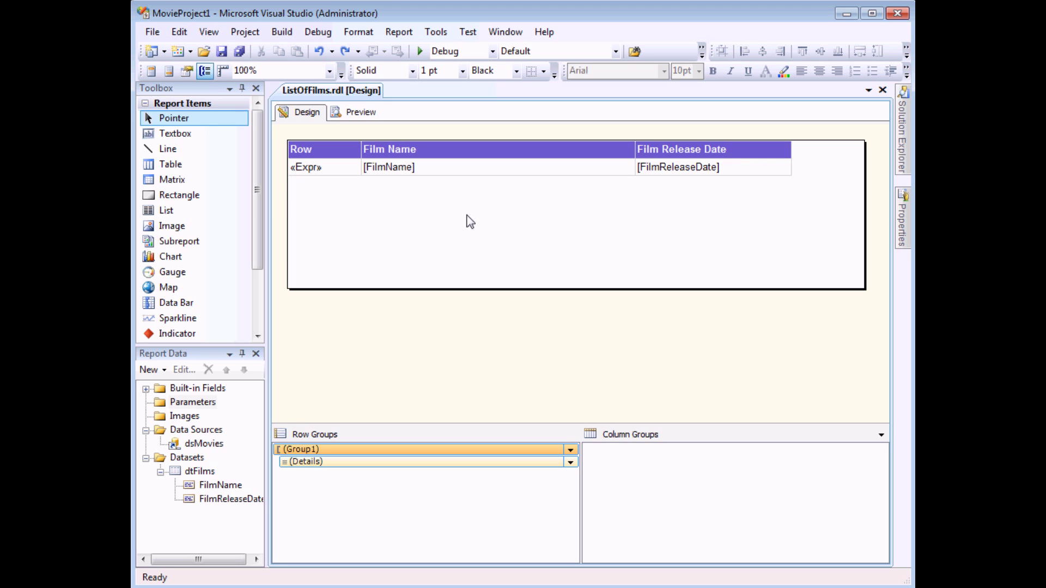
click(178, 355)
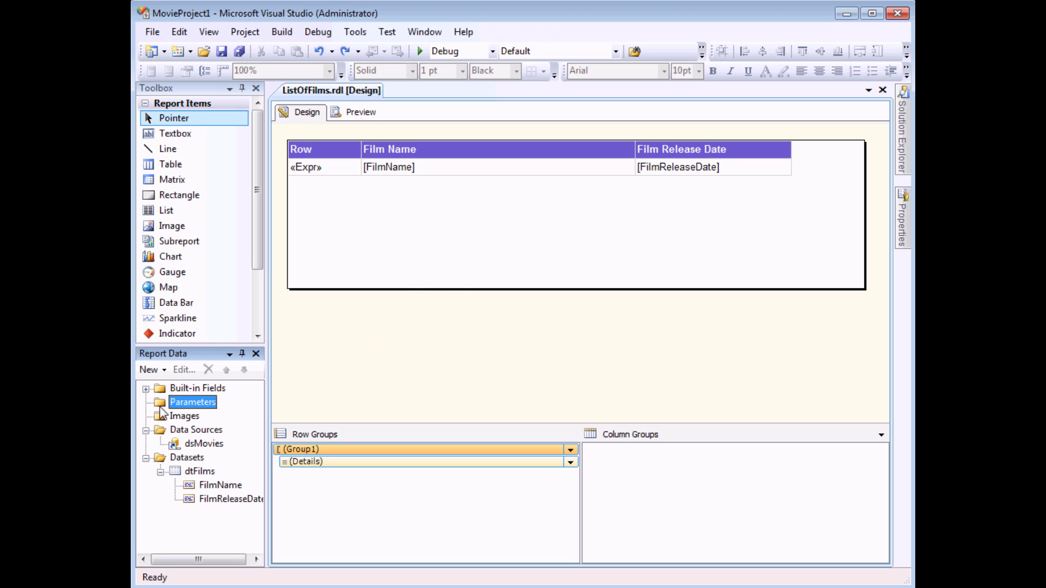
Step: Add a new report parameter named RowNumber
right_click(197, 410)
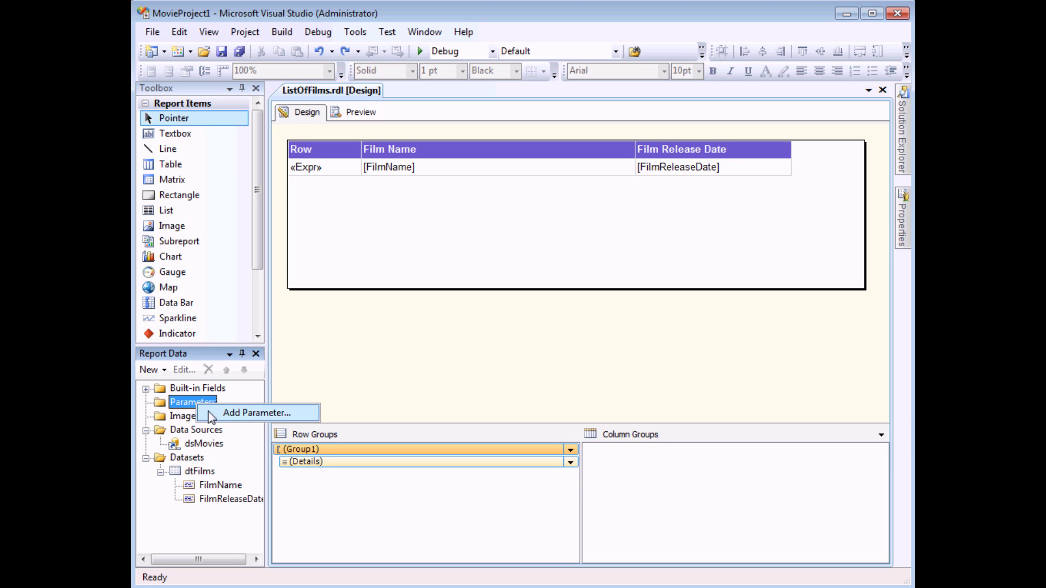
click(212, 413)
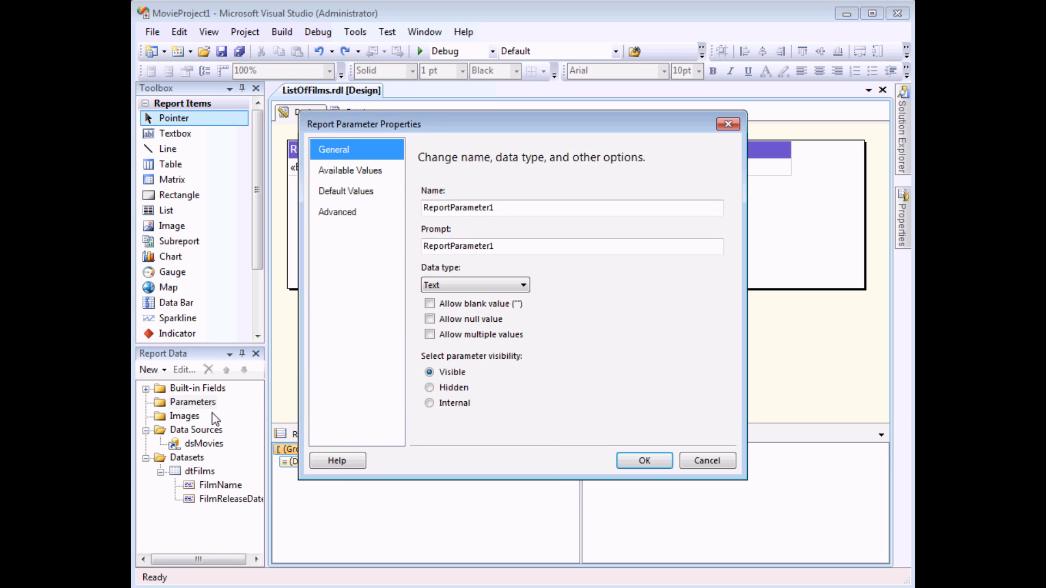
click(440, 208)
double_click(441, 208)
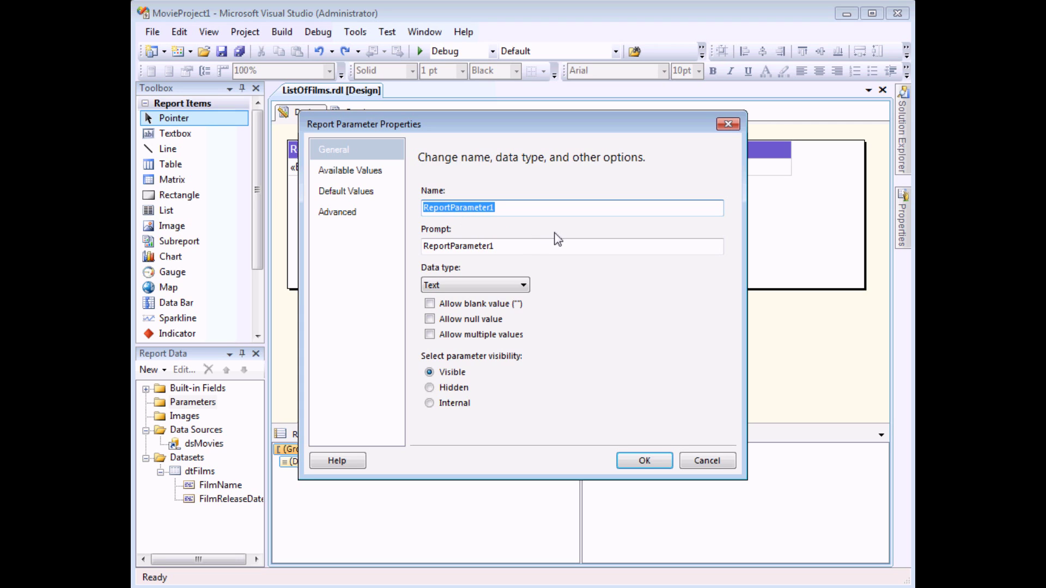
text(RowNumber)
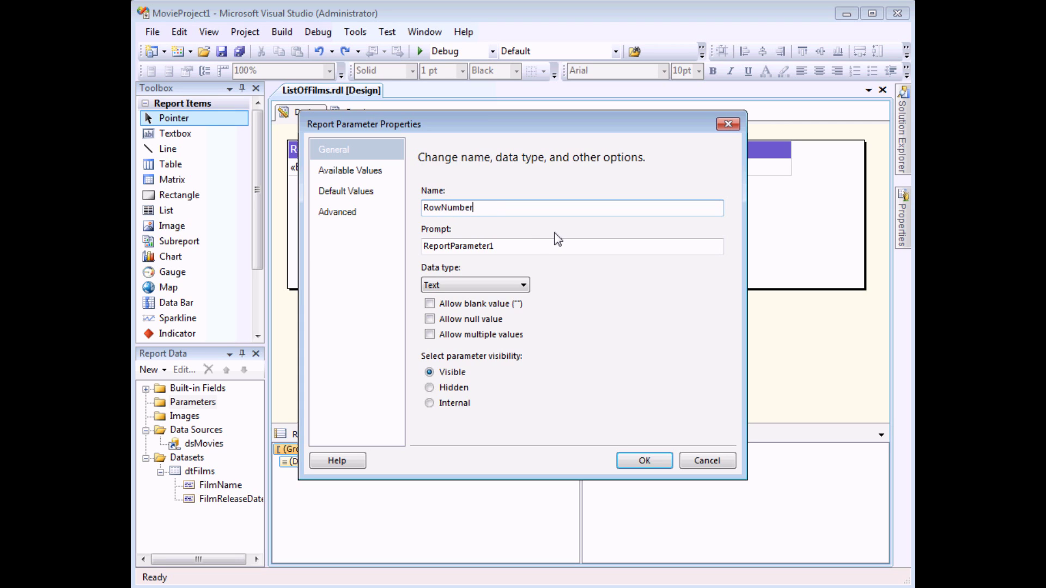
Step: Set the parameter's prompt to 'Type in the number of rows per page'
double_click(455, 247)
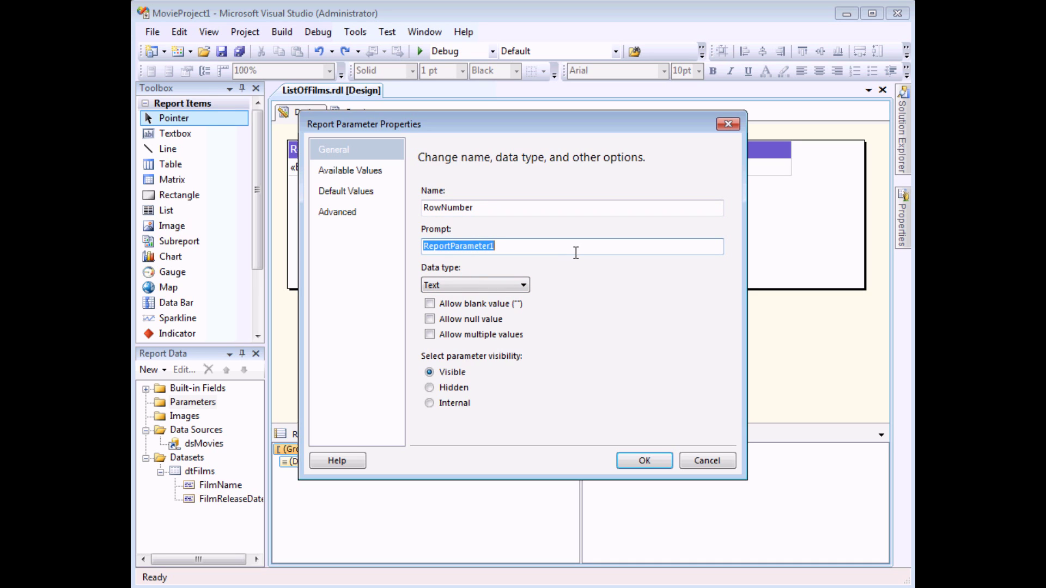
text(Type in the)
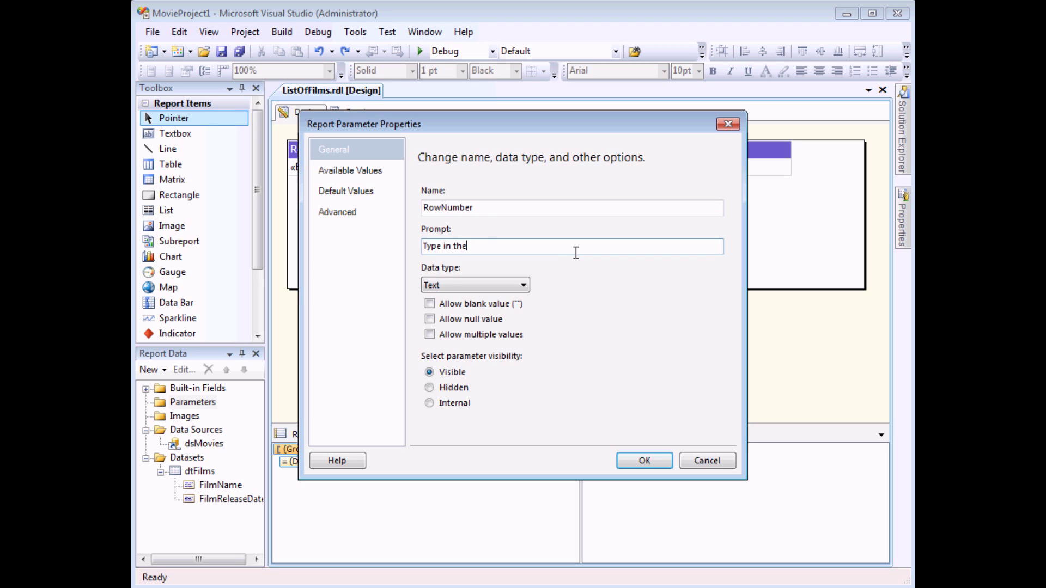
text( number of rows per page)
Step: Set the parameter's data type to Integer
click(525, 286)
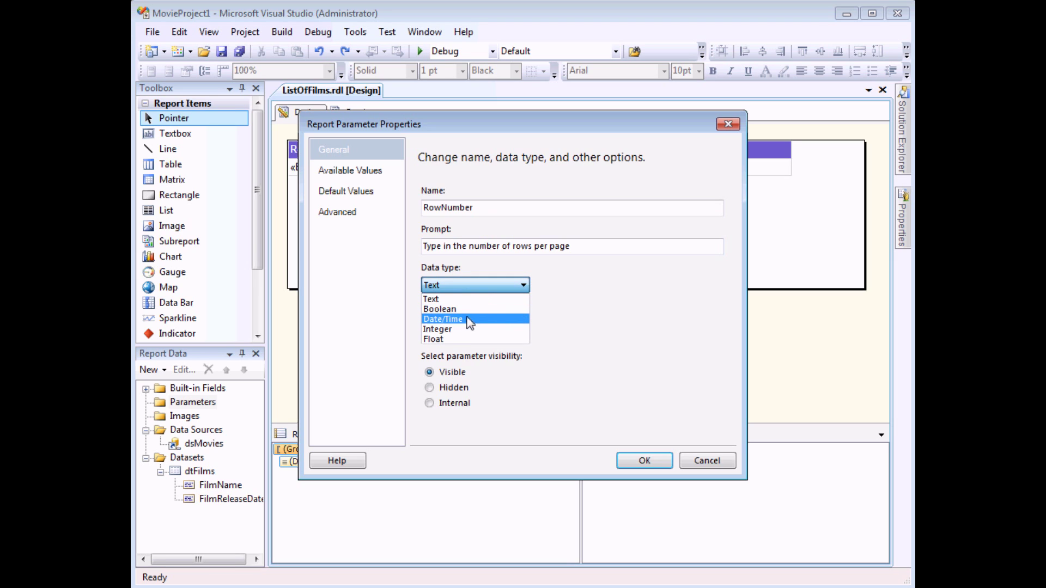
click(461, 331)
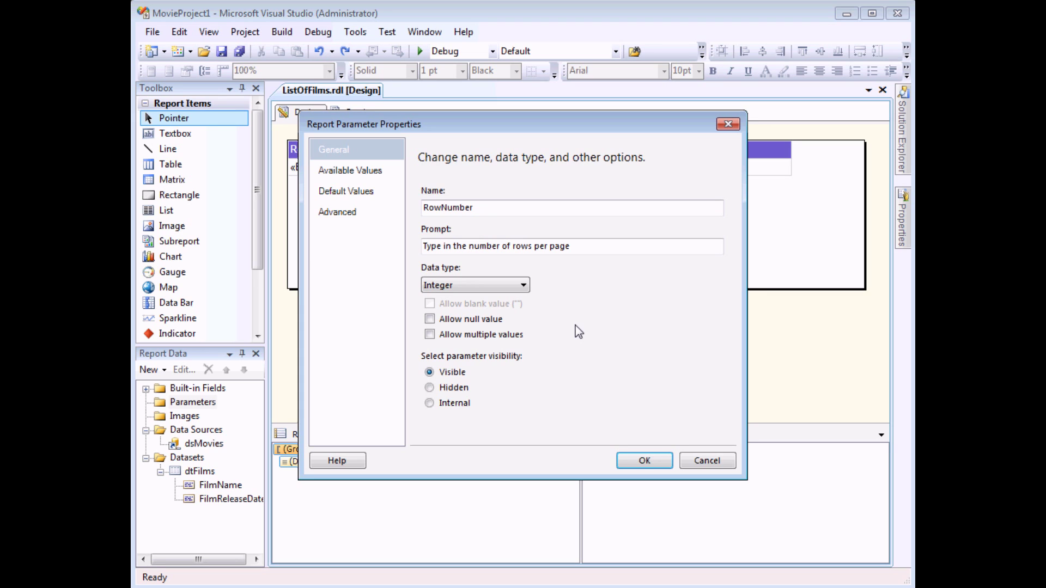
click(346, 194)
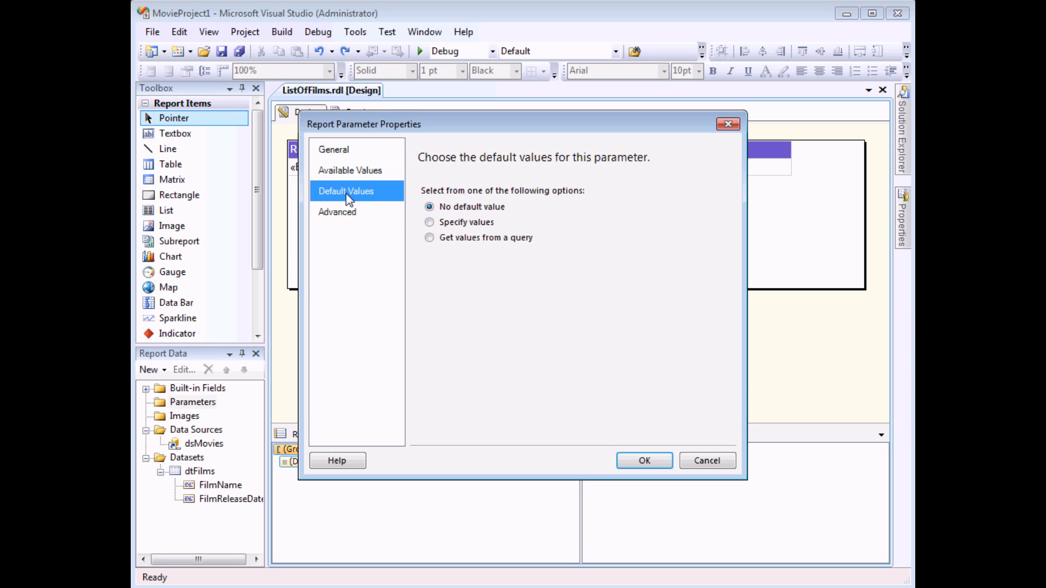
Step: Specify 10 as the RowNumber parameter's default value and save the parameter
click(430, 223)
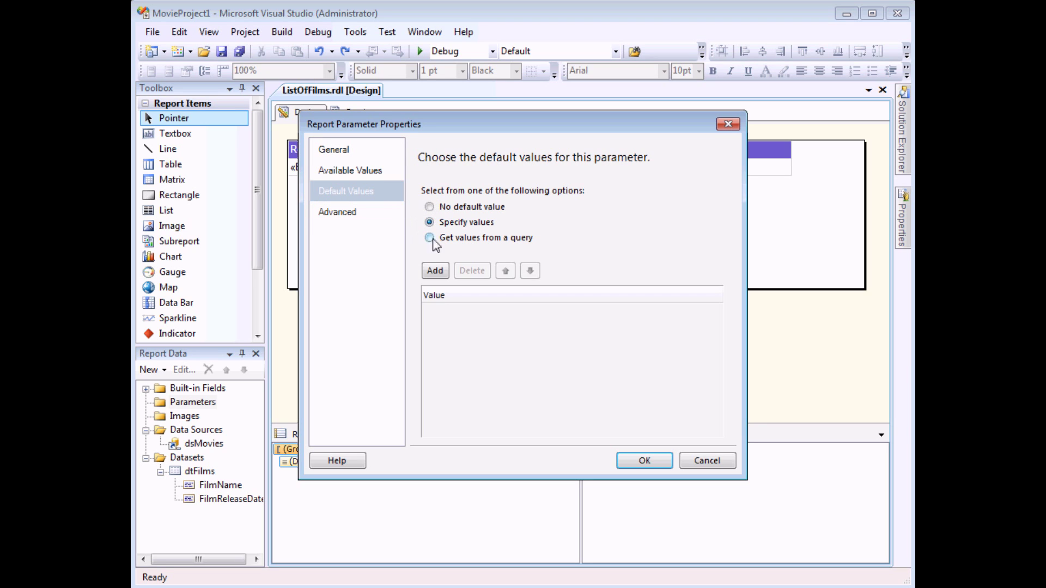
click(446, 277)
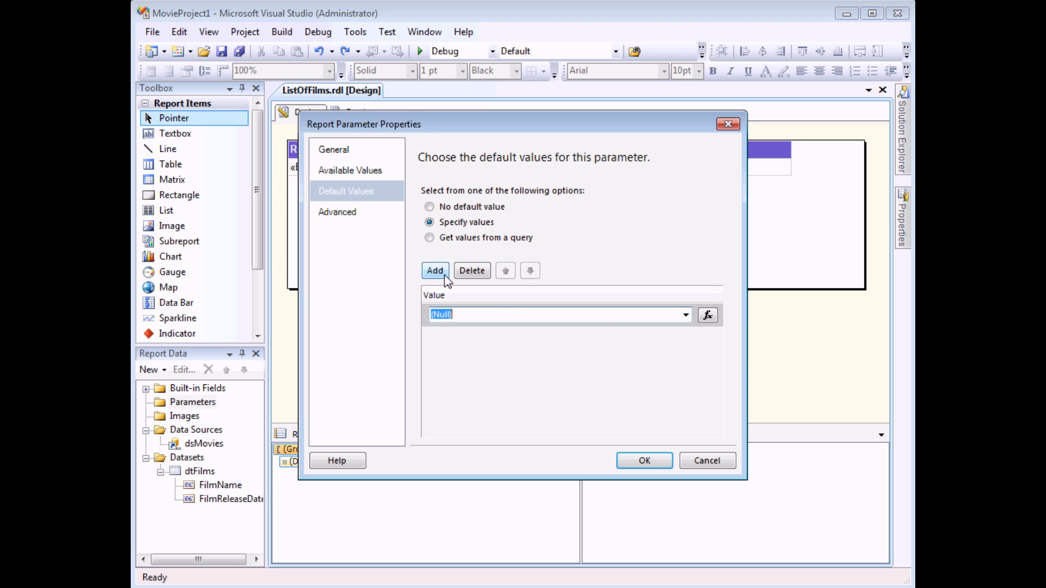
text(10)
click(630, 461)
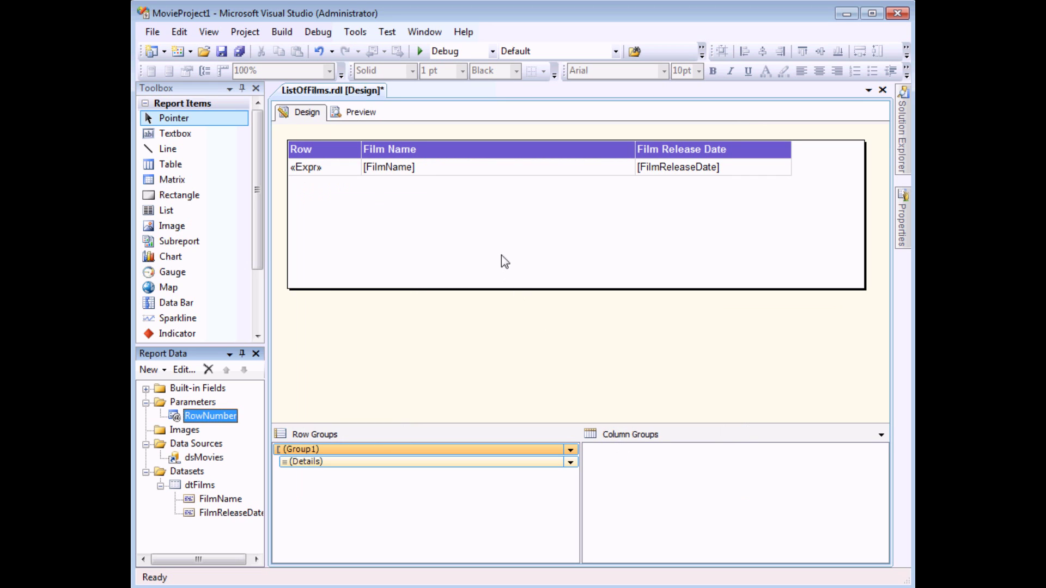
click(354, 113)
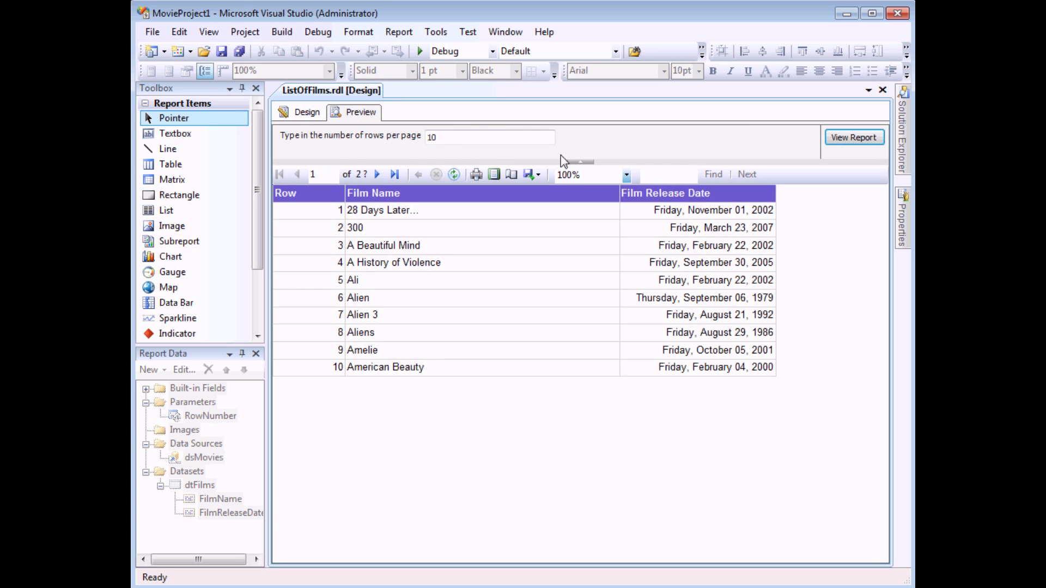
Step: Rerun the preview with 5 rows per page, see it still shows 10 rows, then return to design
double_click(429, 137)
text(5)
click(853, 138)
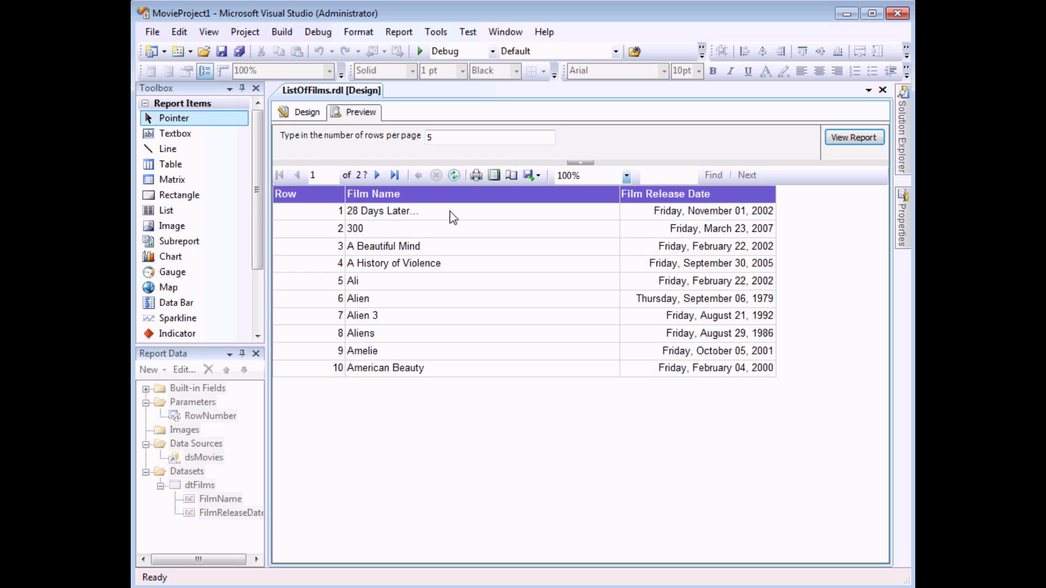
click(301, 114)
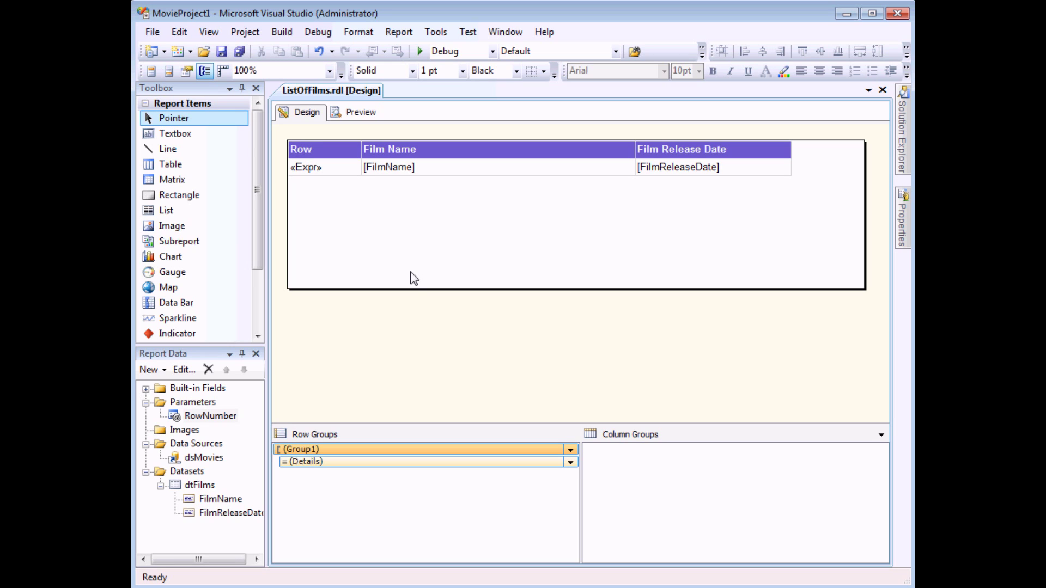
Step: Change Group1's grouping expression to =Ceiling(RowNumber(Nothing)/Parameters!RowNumber.Value)
right_click(408, 454)
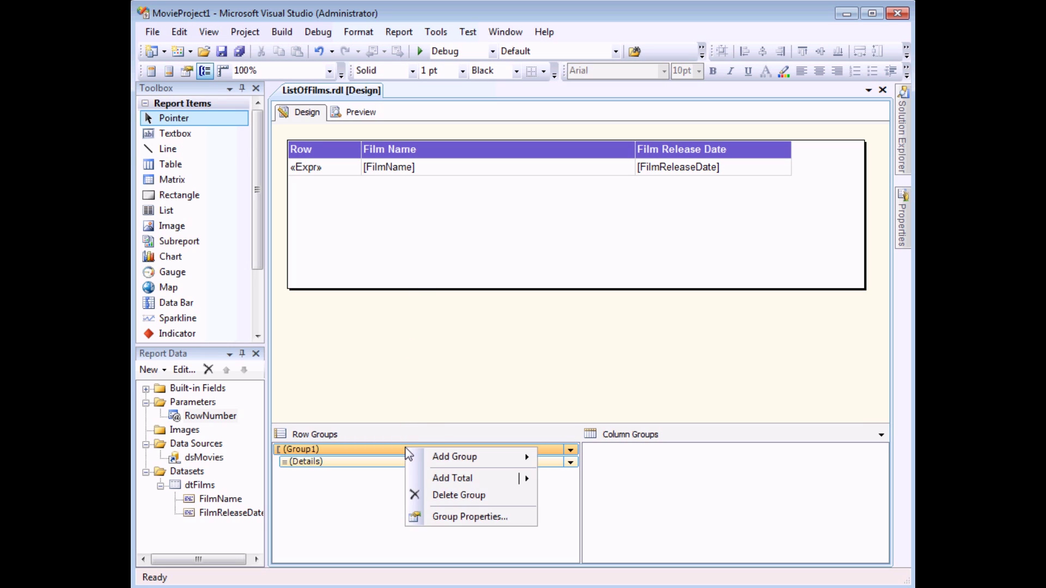
click(451, 518)
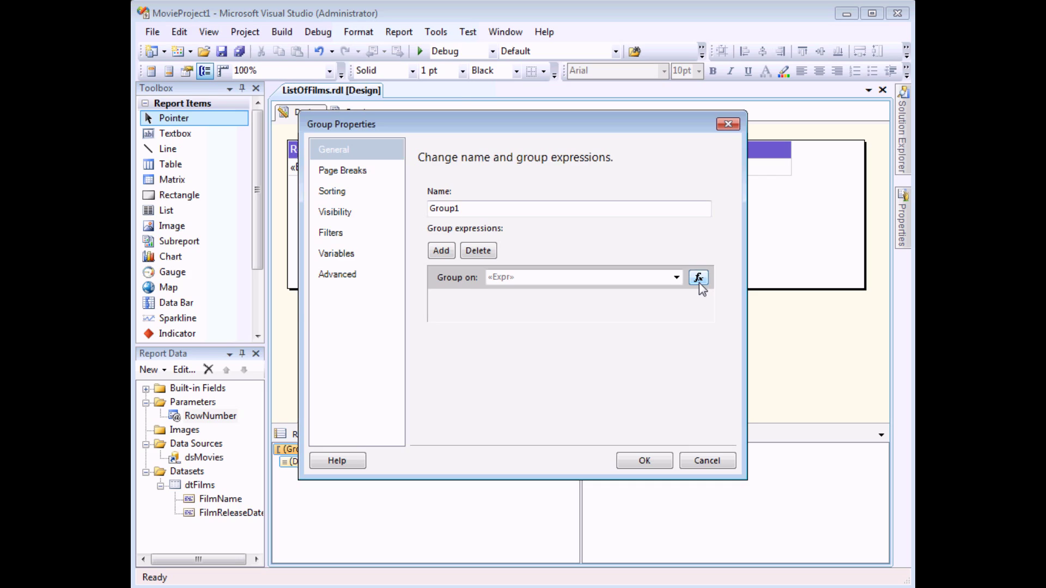
click(699, 280)
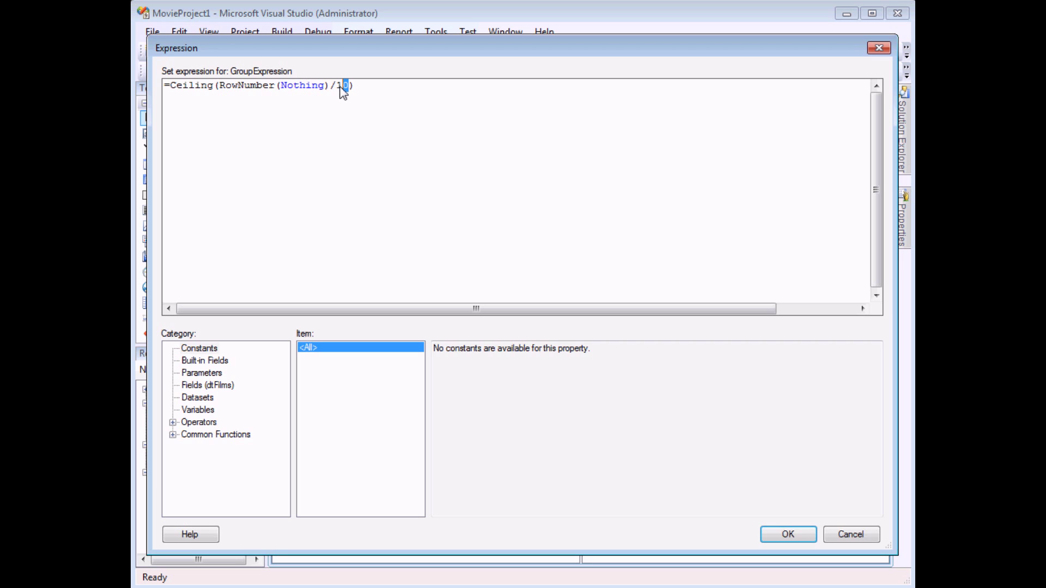
drag(340, 86, 337, 86)
click(194, 375)
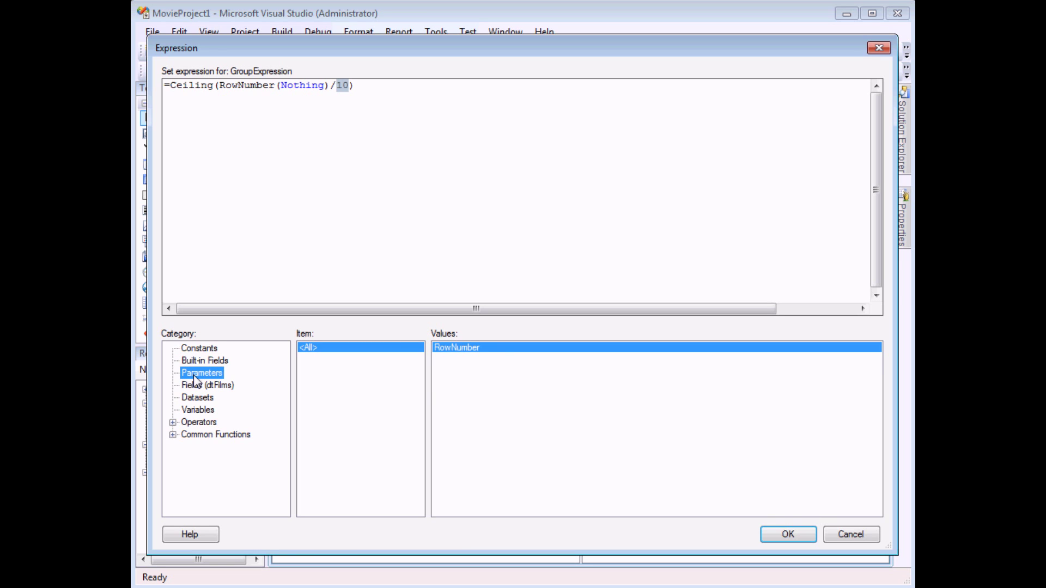
double_click(453, 348)
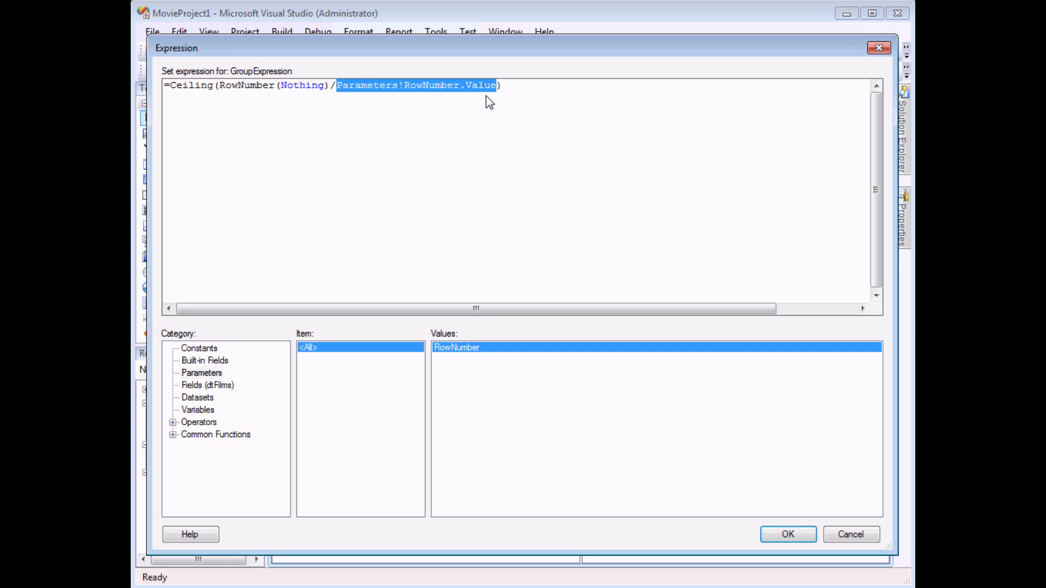
click(505, 92)
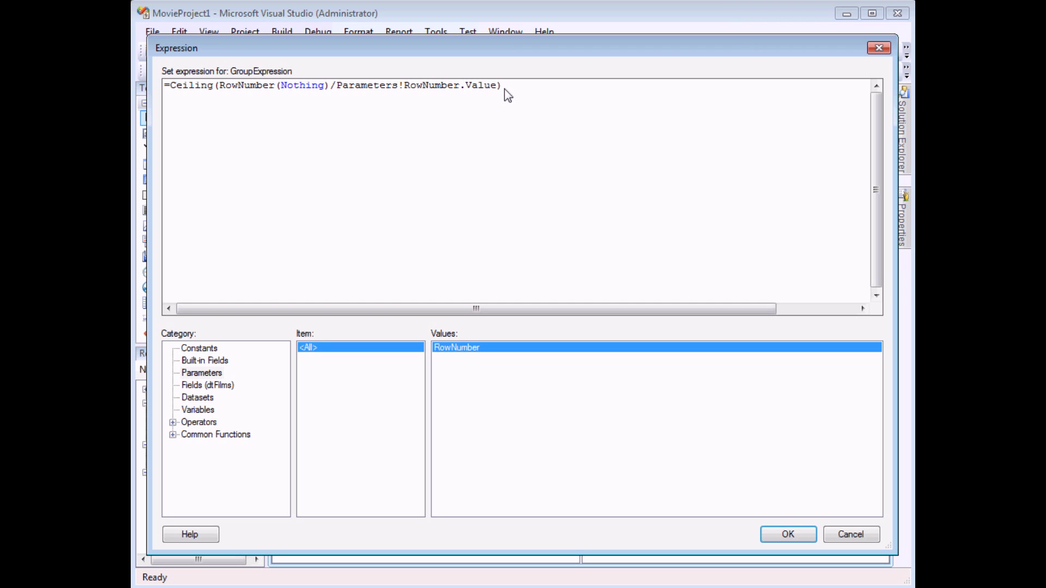
click(789, 535)
click(651, 461)
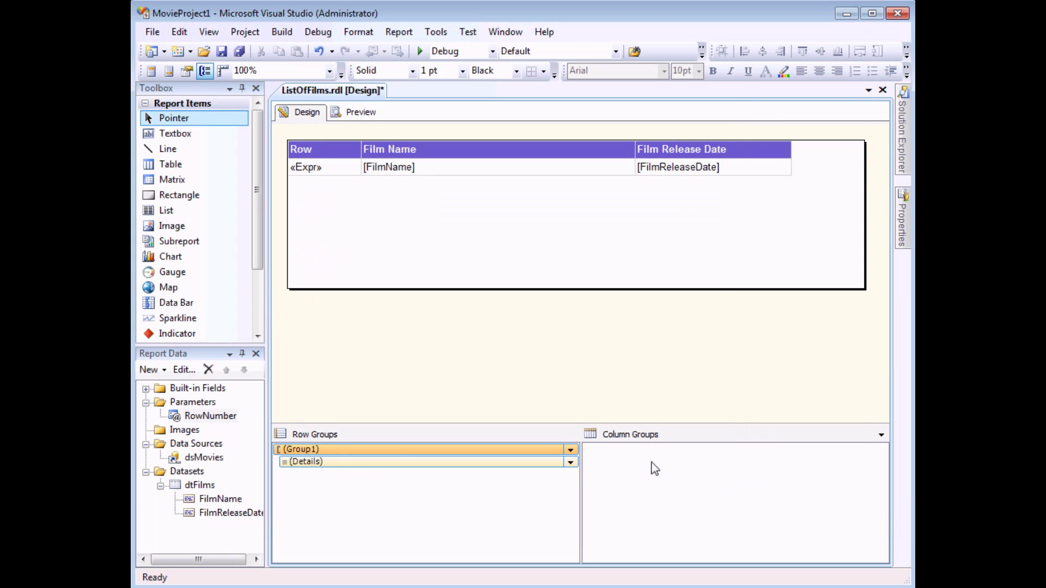
Step: Preview the report, page forward and back, and rerun it at 5 rows per page
click(358, 116)
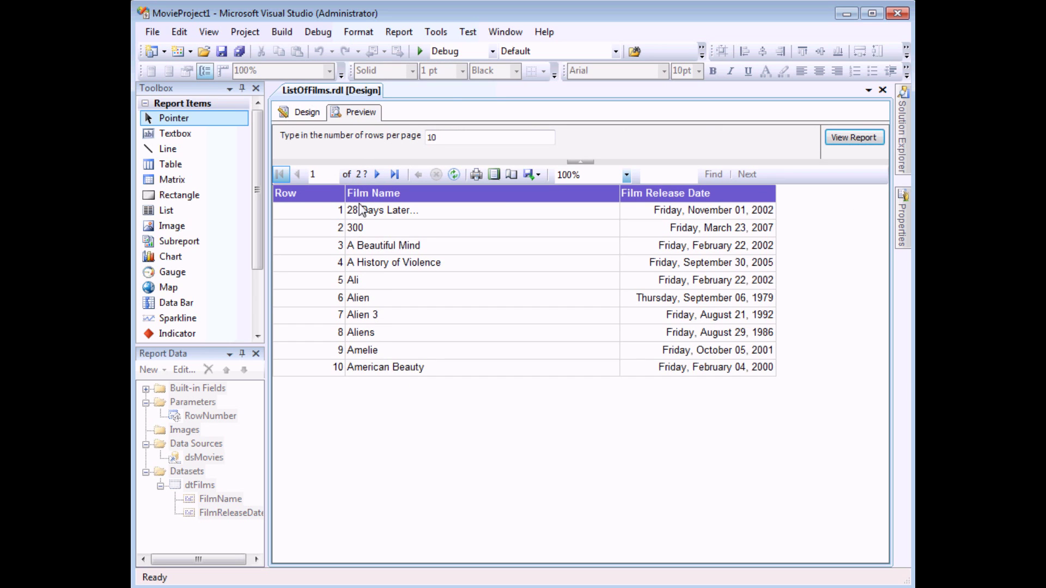
click(380, 174)
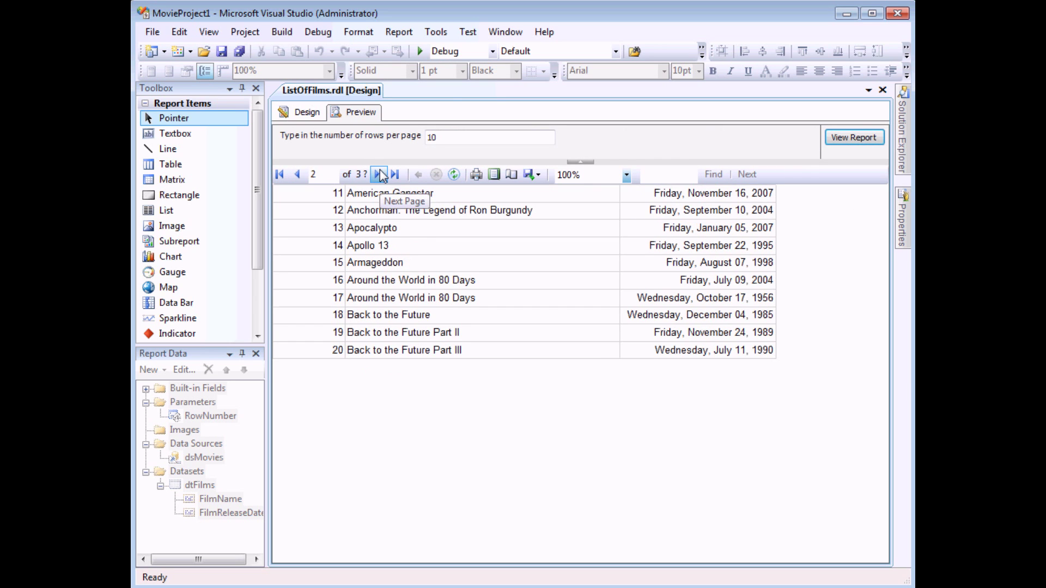
click(300, 175)
double_click(427, 139)
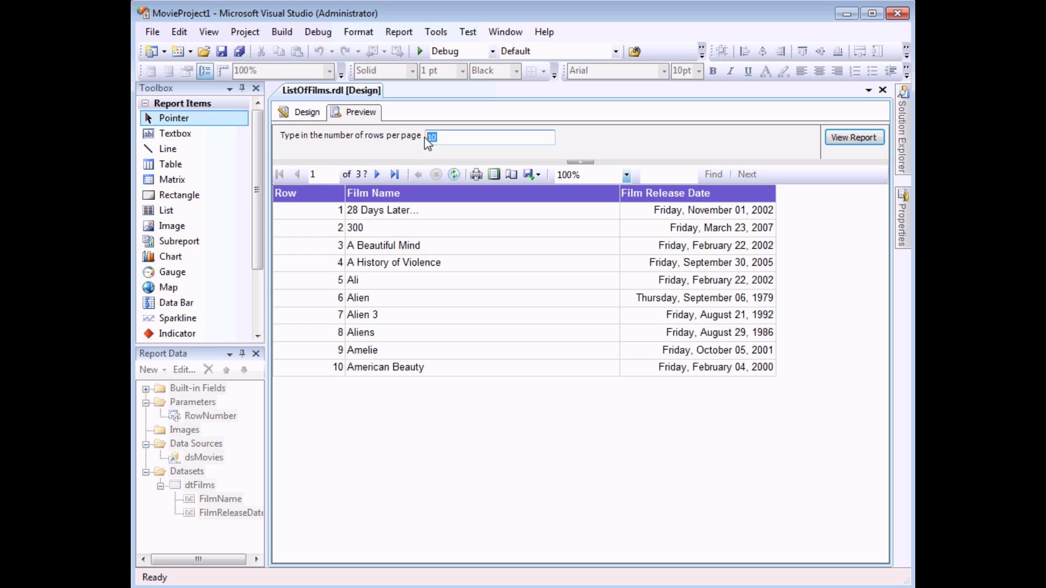
text(5)
click(846, 148)
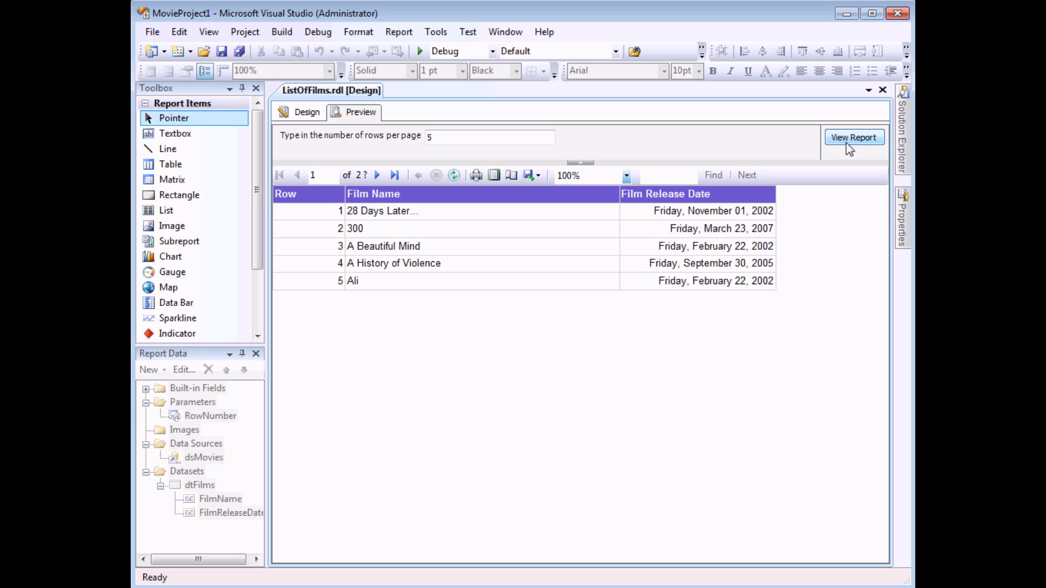
Step: Rerun the report at 15 rows per page, then at 50 rows per page
click(428, 137)
text(1)
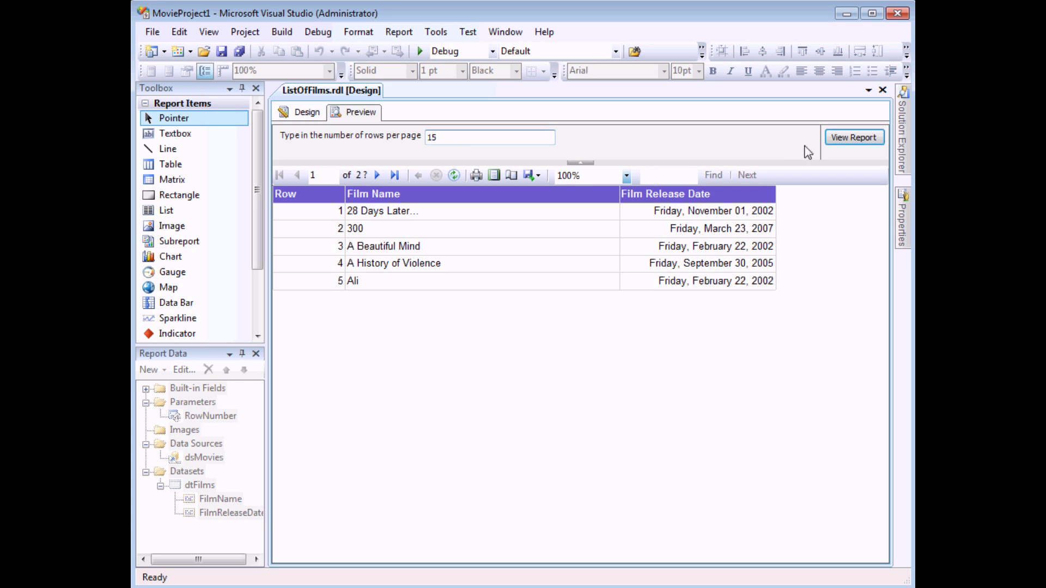
click(838, 143)
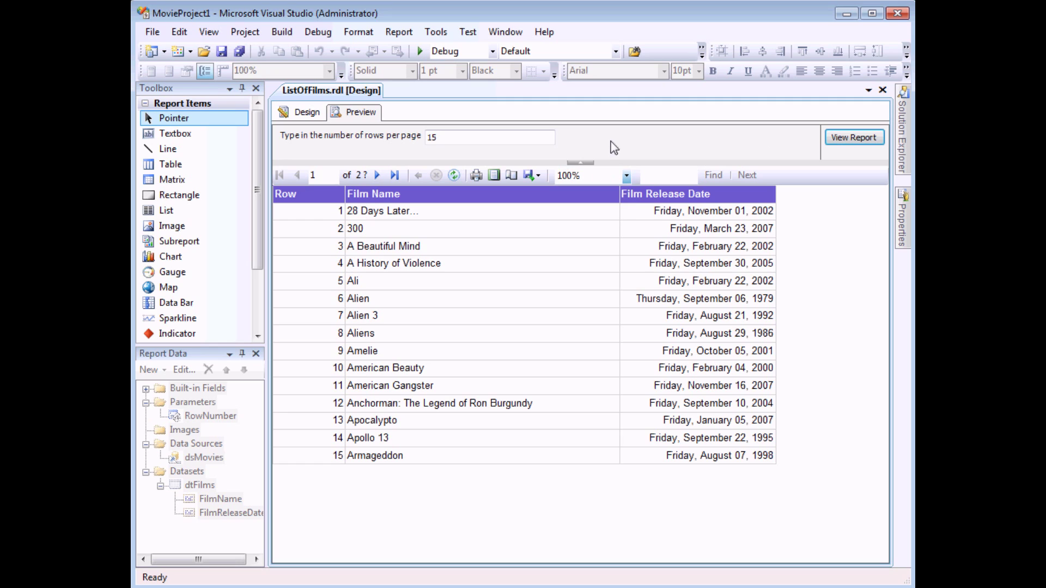
drag(439, 137, 424, 140)
text(5)
click(850, 138)
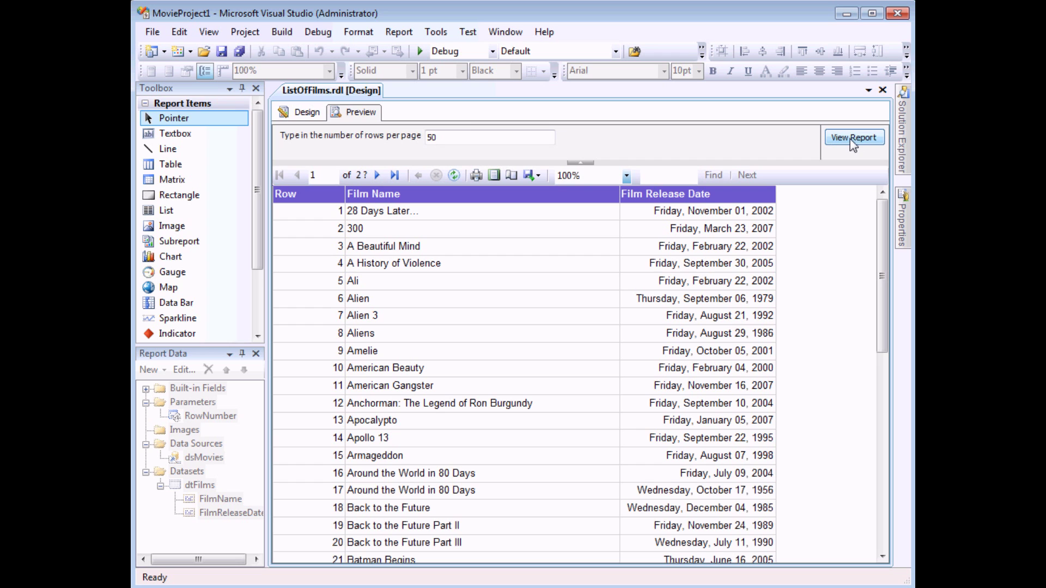
Step: Browse pages two and three of the 50-rows-per-page report, then return to page one
drag(884, 236, 884, 432)
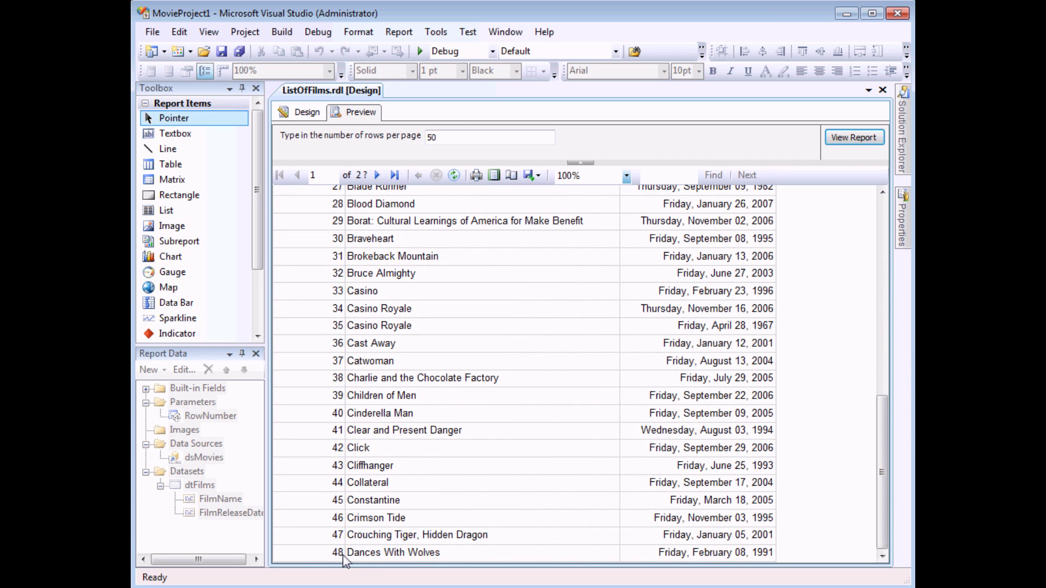
click(378, 176)
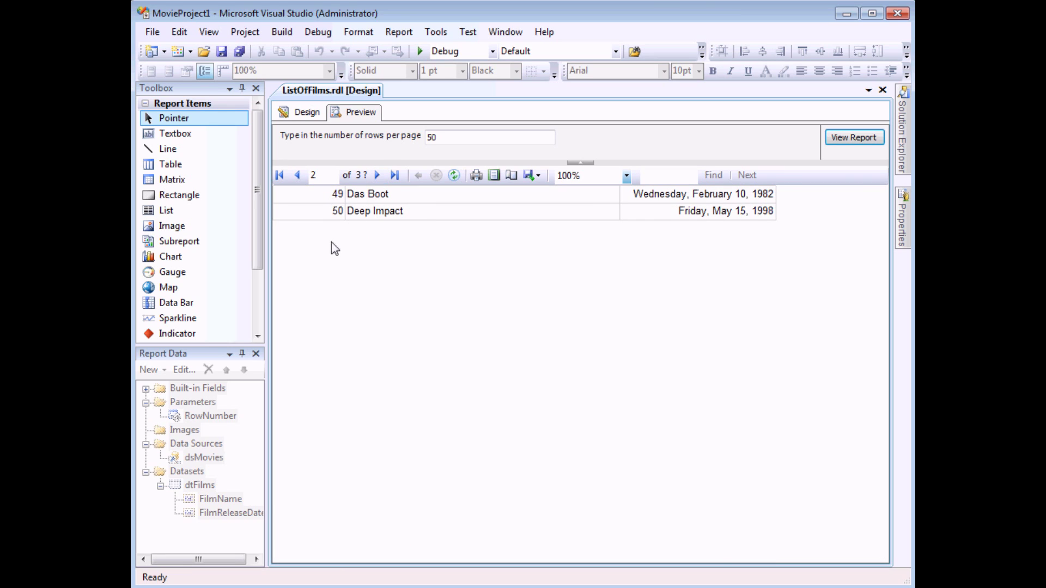
click(377, 175)
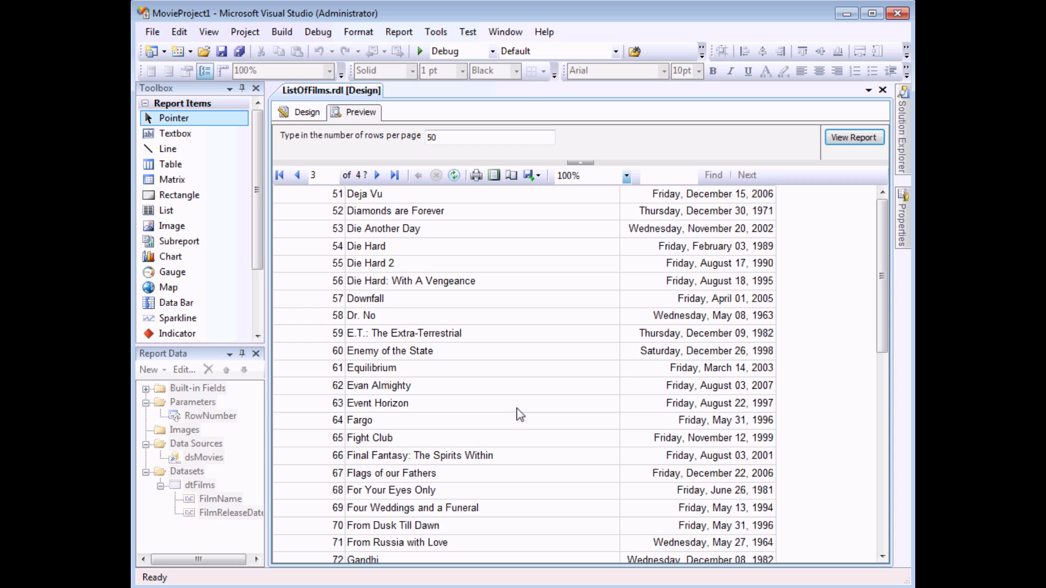
click(279, 176)
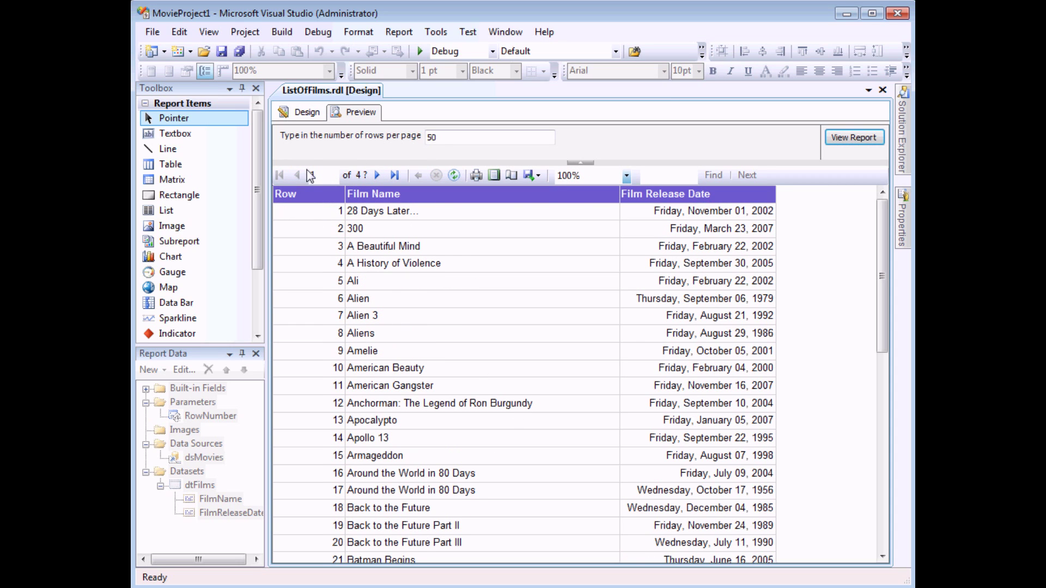
Step: Rerun the report at 10 rows per page
drag(446, 137, 425, 139)
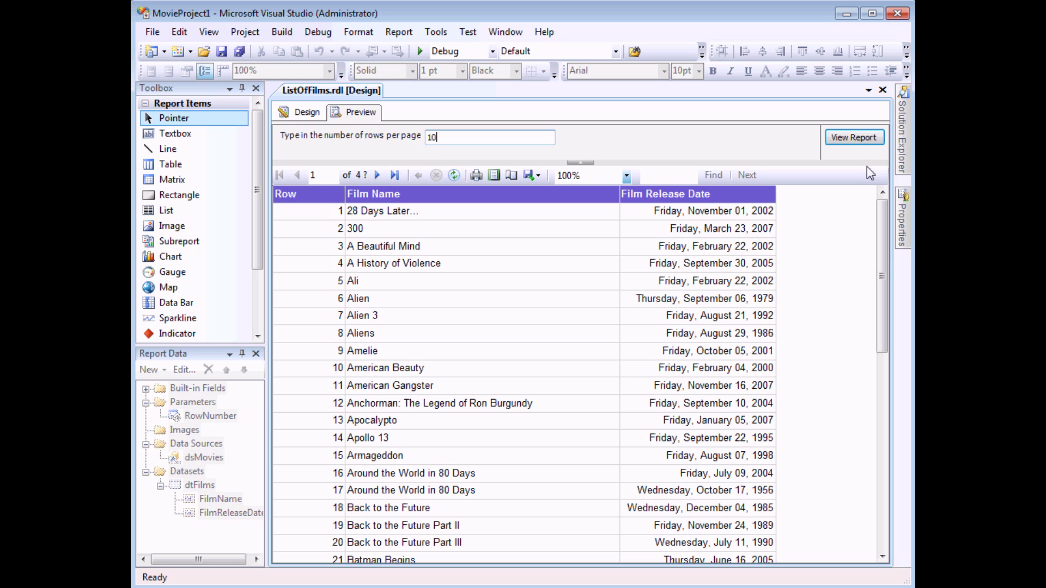
text(10)
click(854, 137)
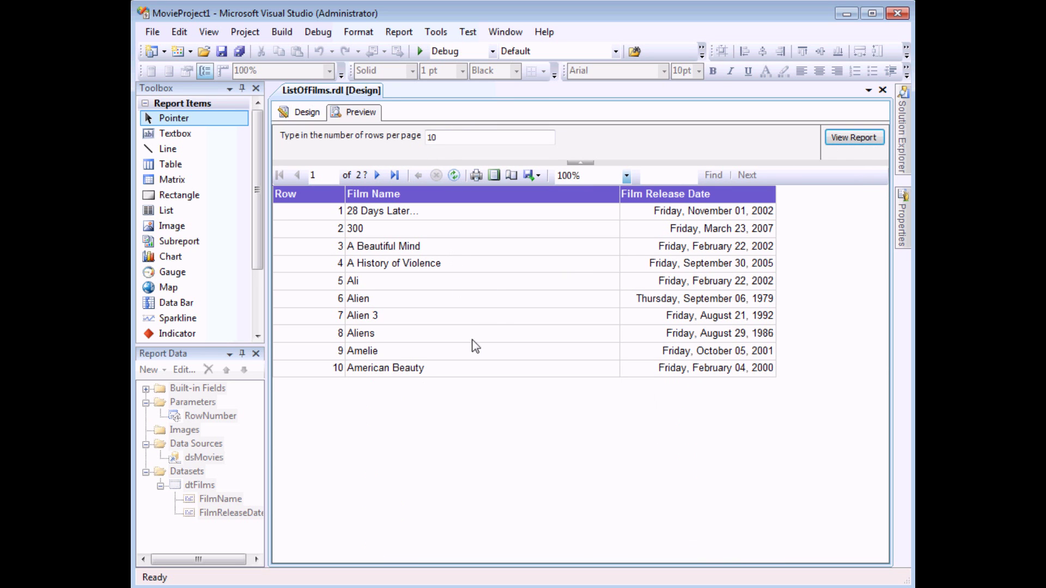